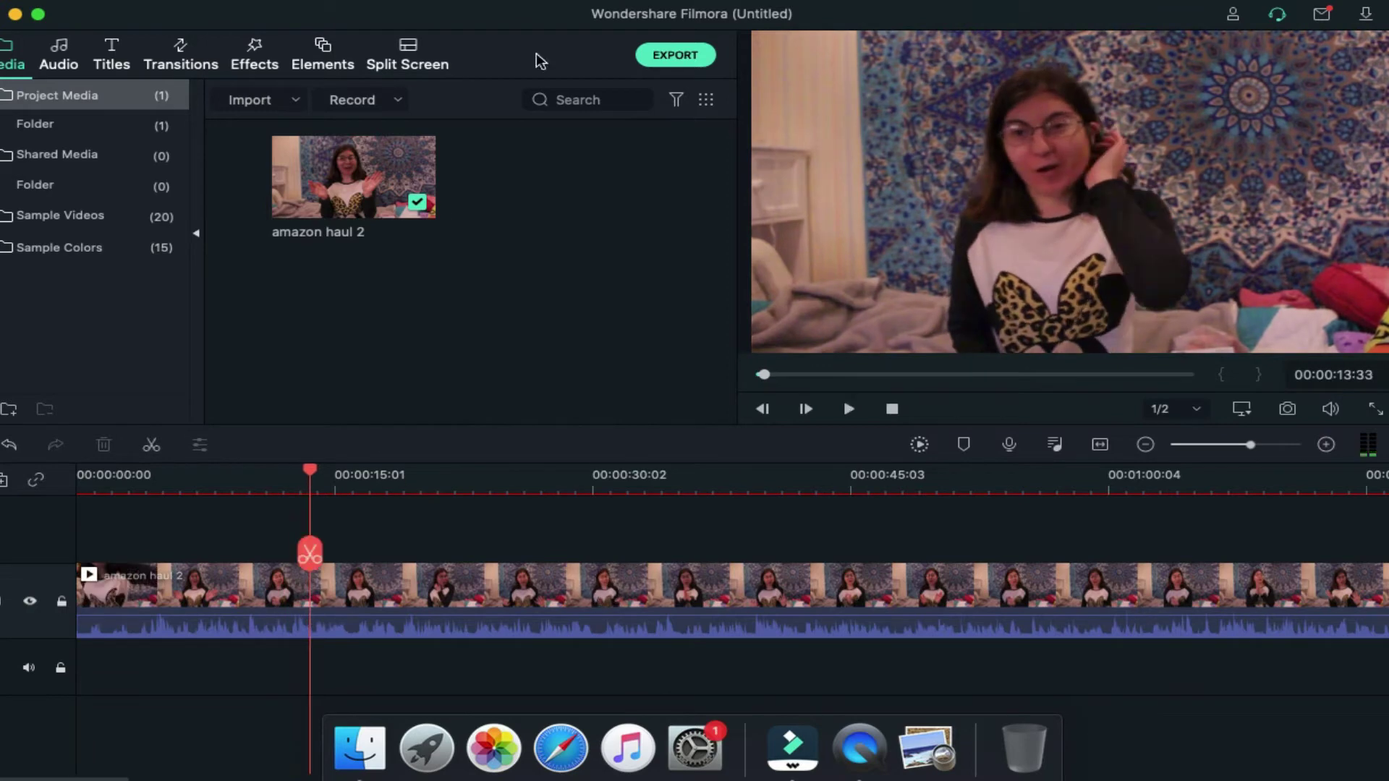
Open colour correction for the amazon haul 2 clip on the timeline and apply the custom preset My Color Preset 2.
click(261, 592)
right_click(262, 596)
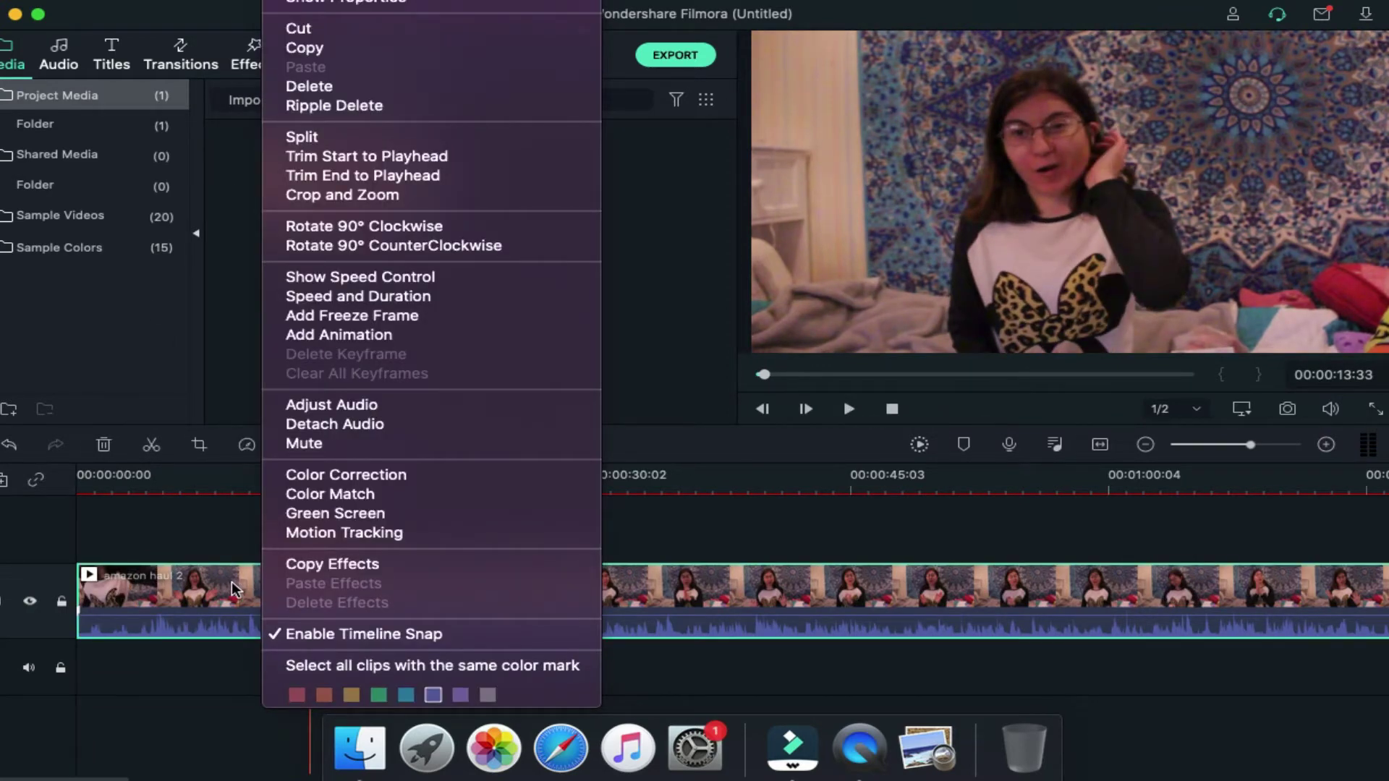
click(233, 589)
click(294, 445)
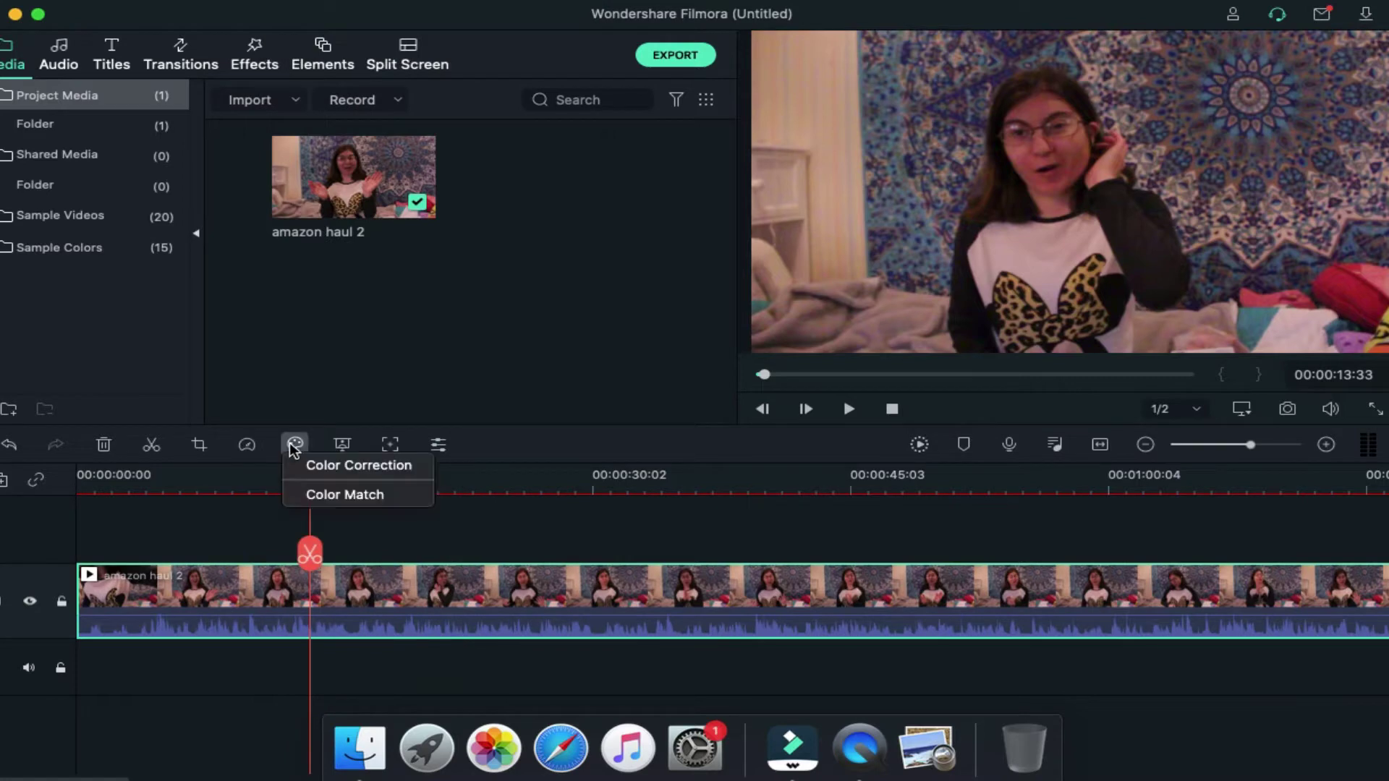
click(247, 447)
click(250, 452)
click(304, 446)
click(321, 470)
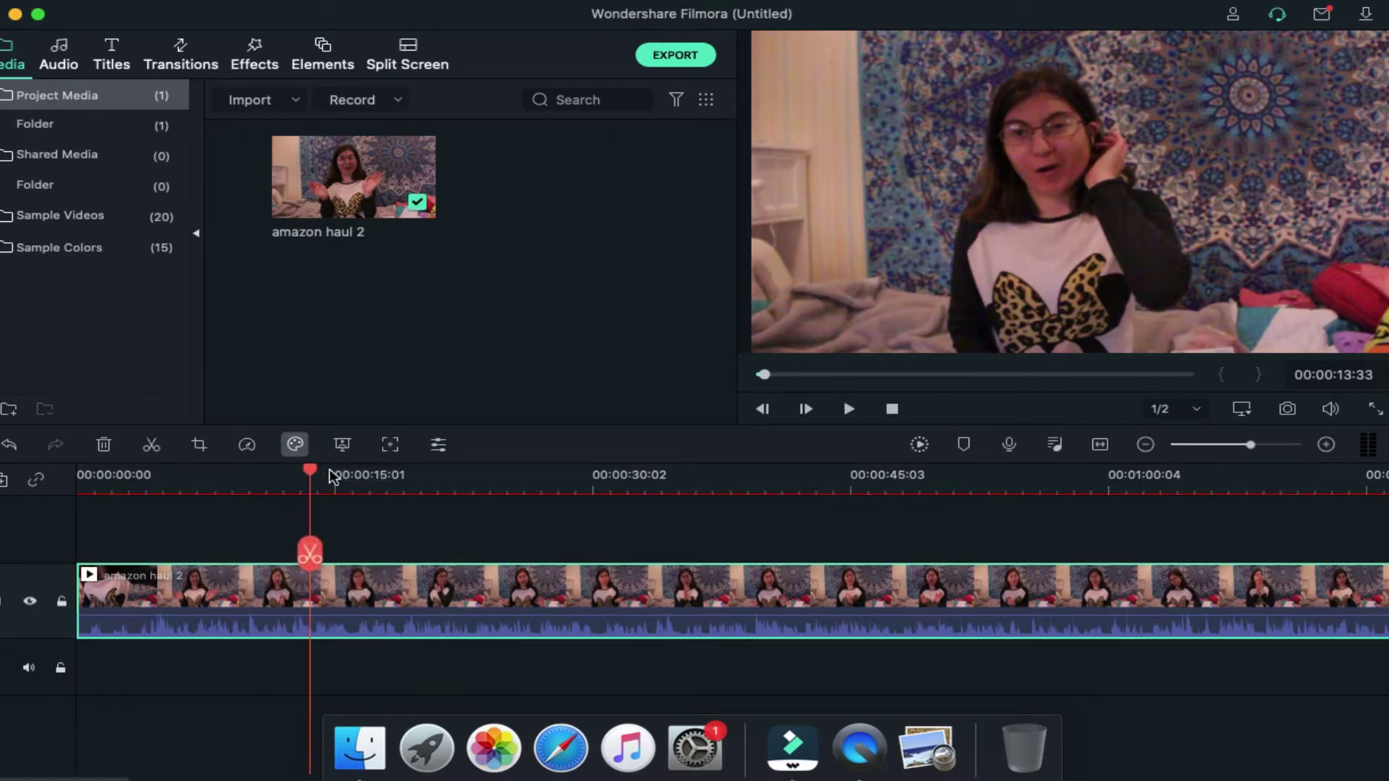
click(155, 150)
click(181, 196)
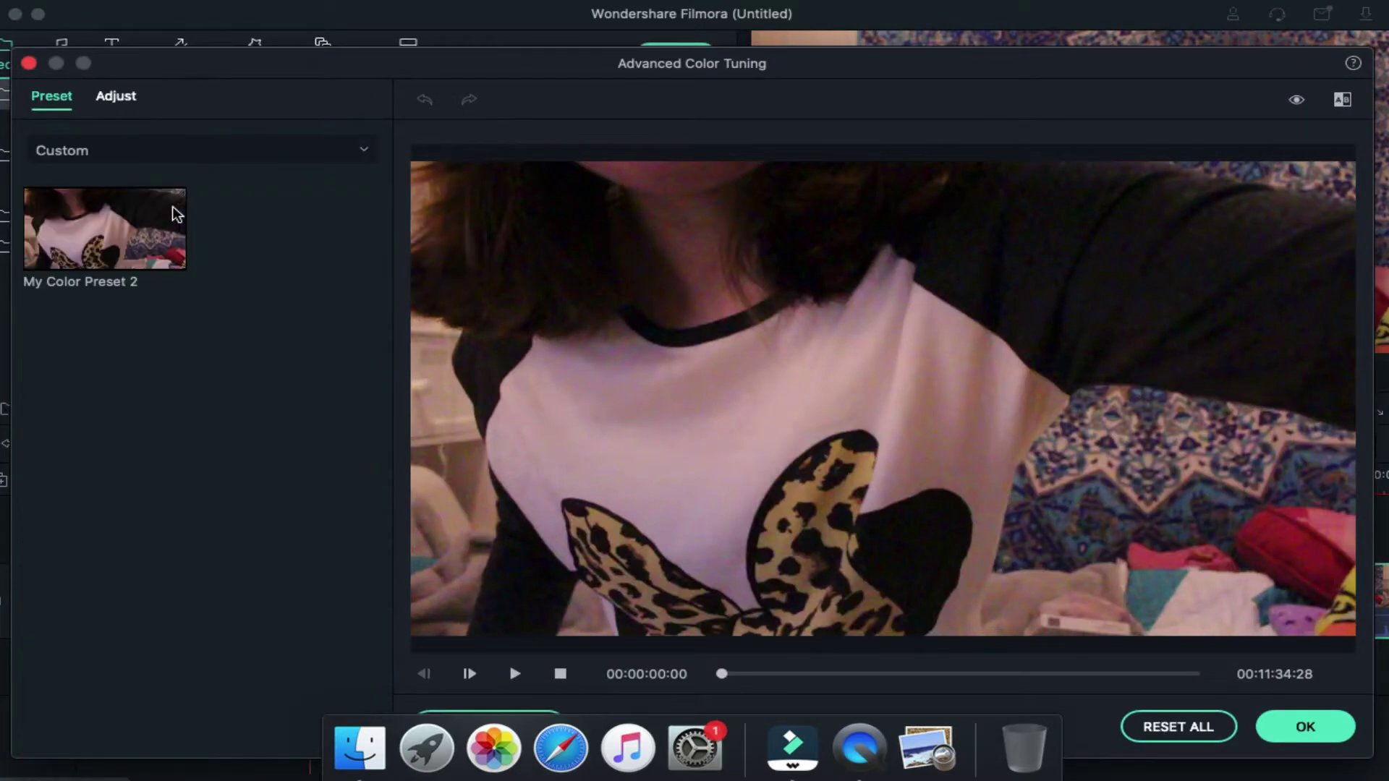
click(1306, 726)
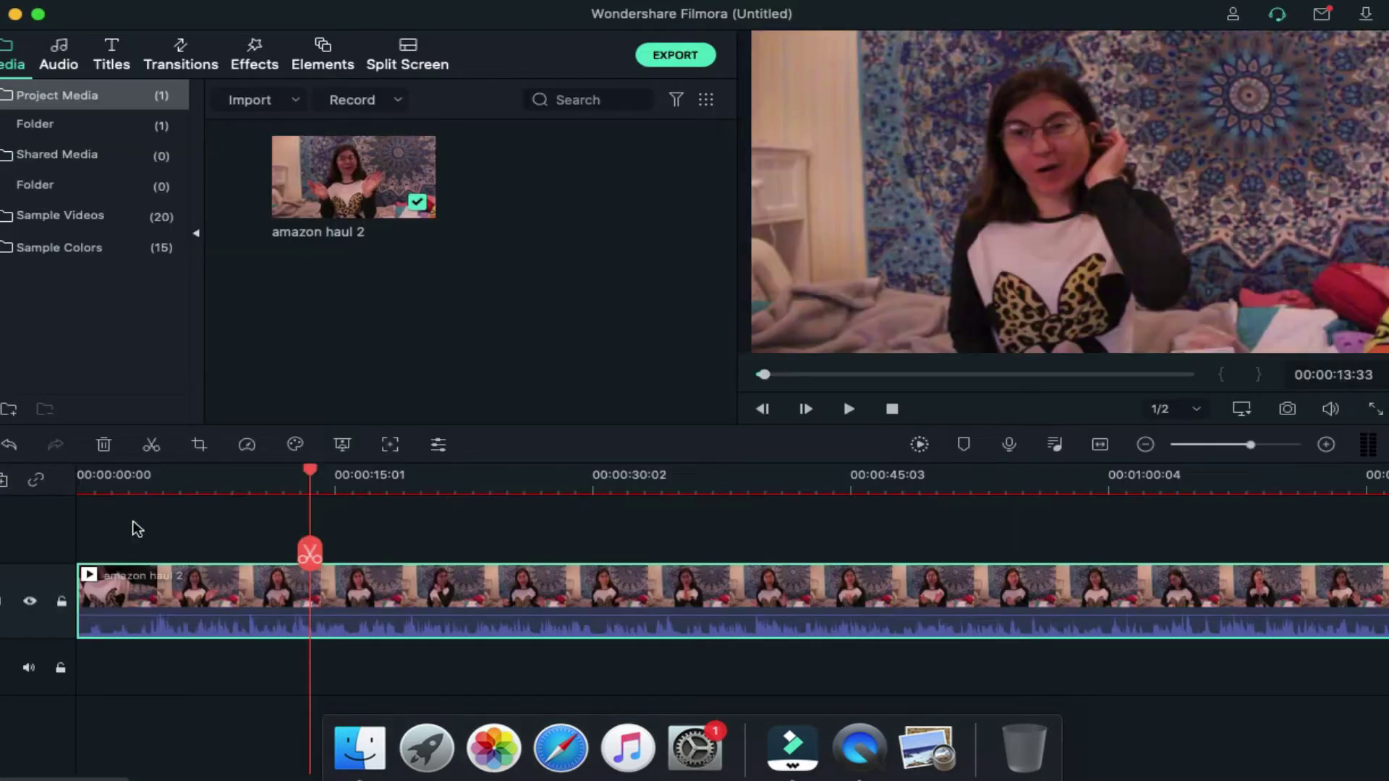
Find the end of the unwanted opening, split the clip at 00:00:04:29 and delete the part before it.
key(space)
click(230, 483)
click(165, 484)
click(103, 484)
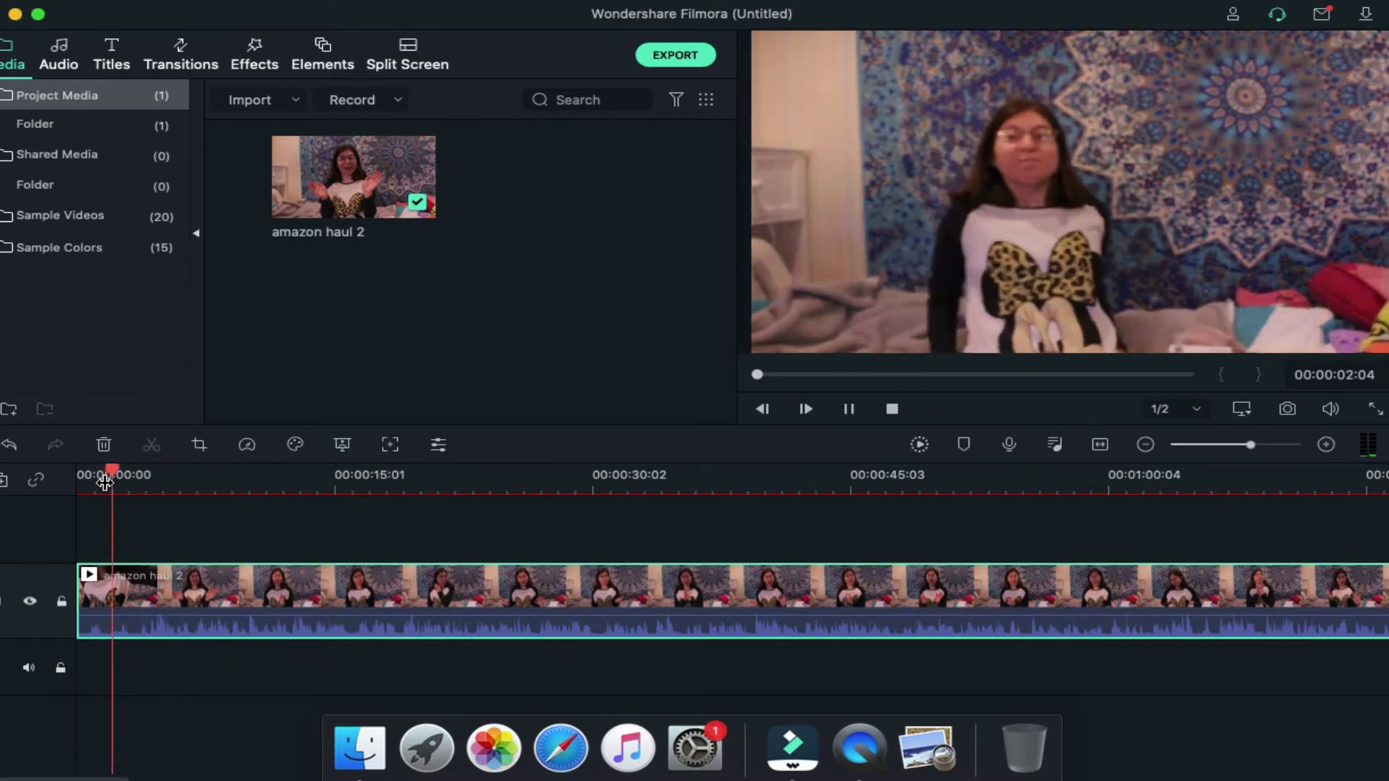
key(space)
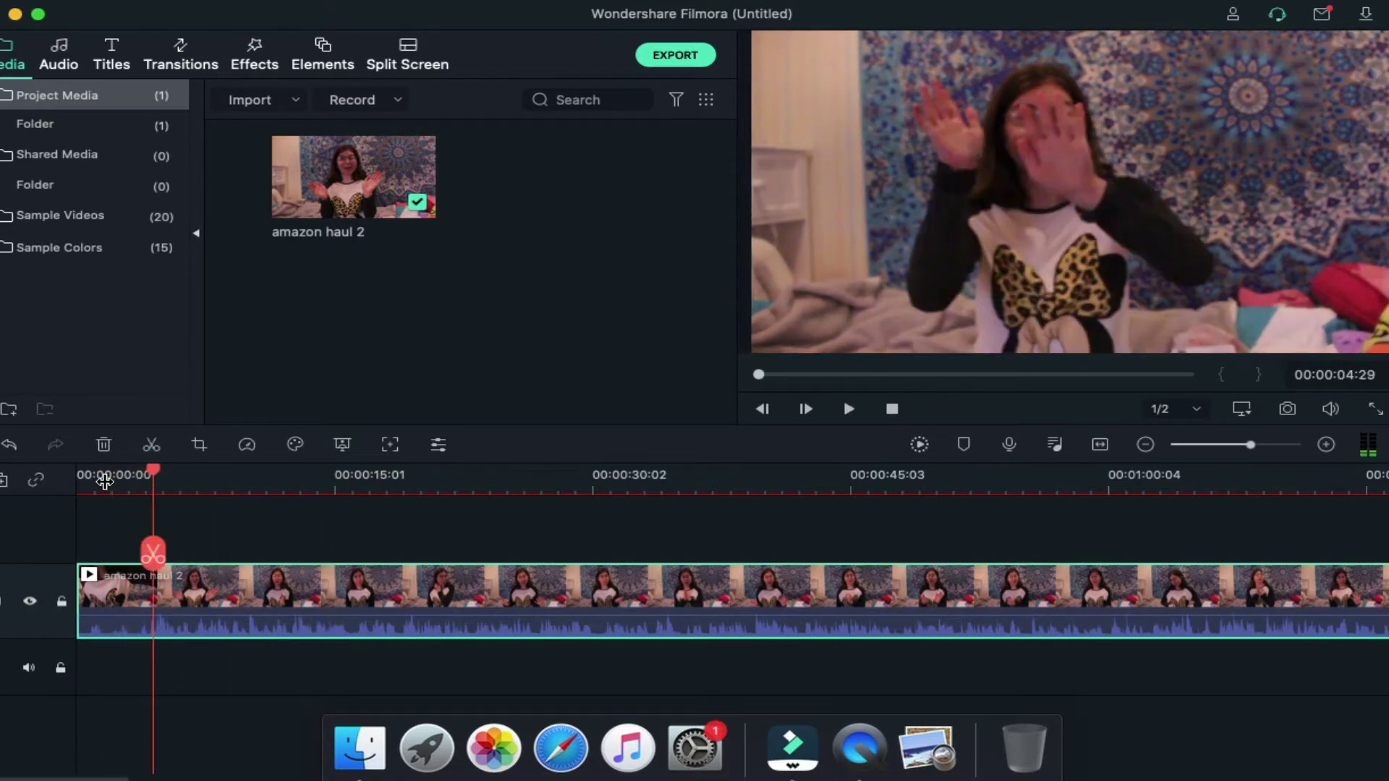
key(super+b)
key(Delete)
Play the trimmed clip from the start and look through its video settings down to Auto Enhance, leaving them as they are.
click(80, 484)
key(space)
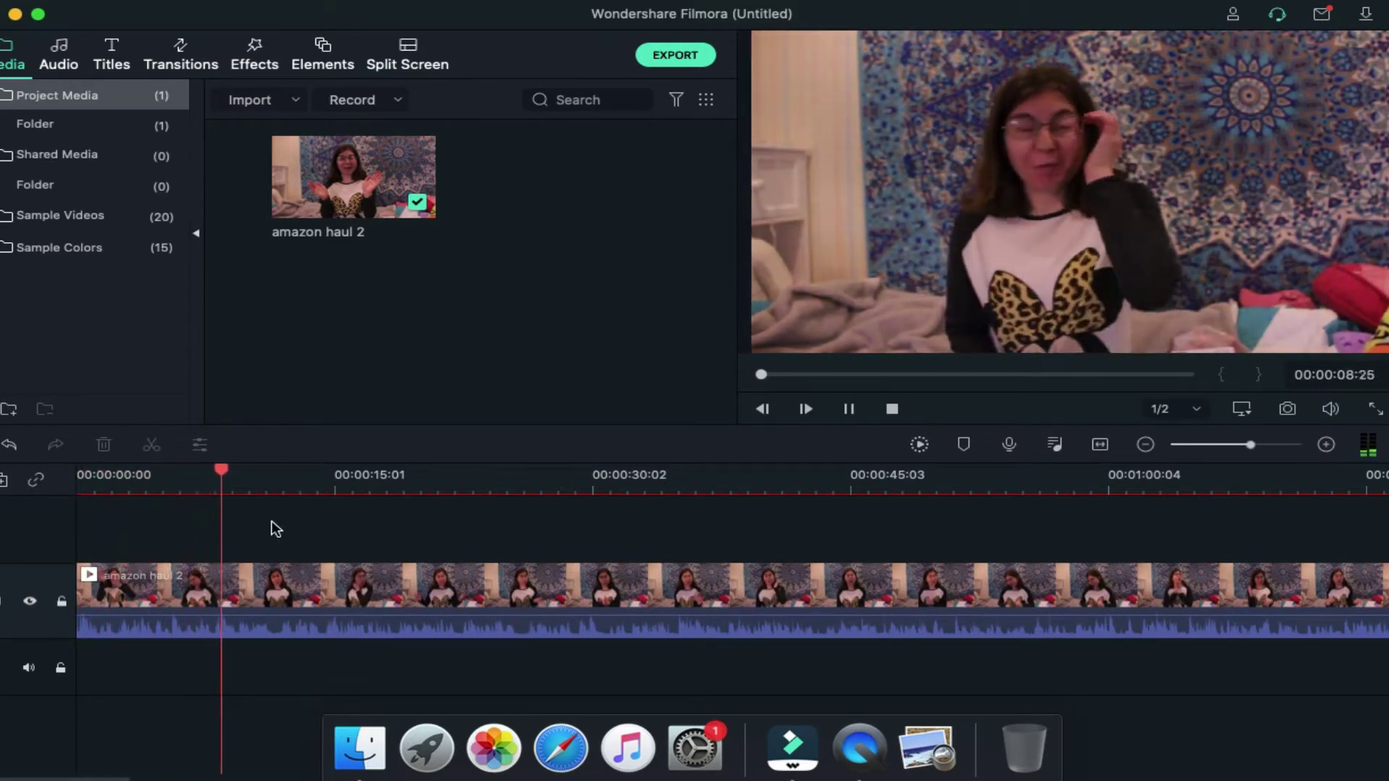
double_click(340, 583)
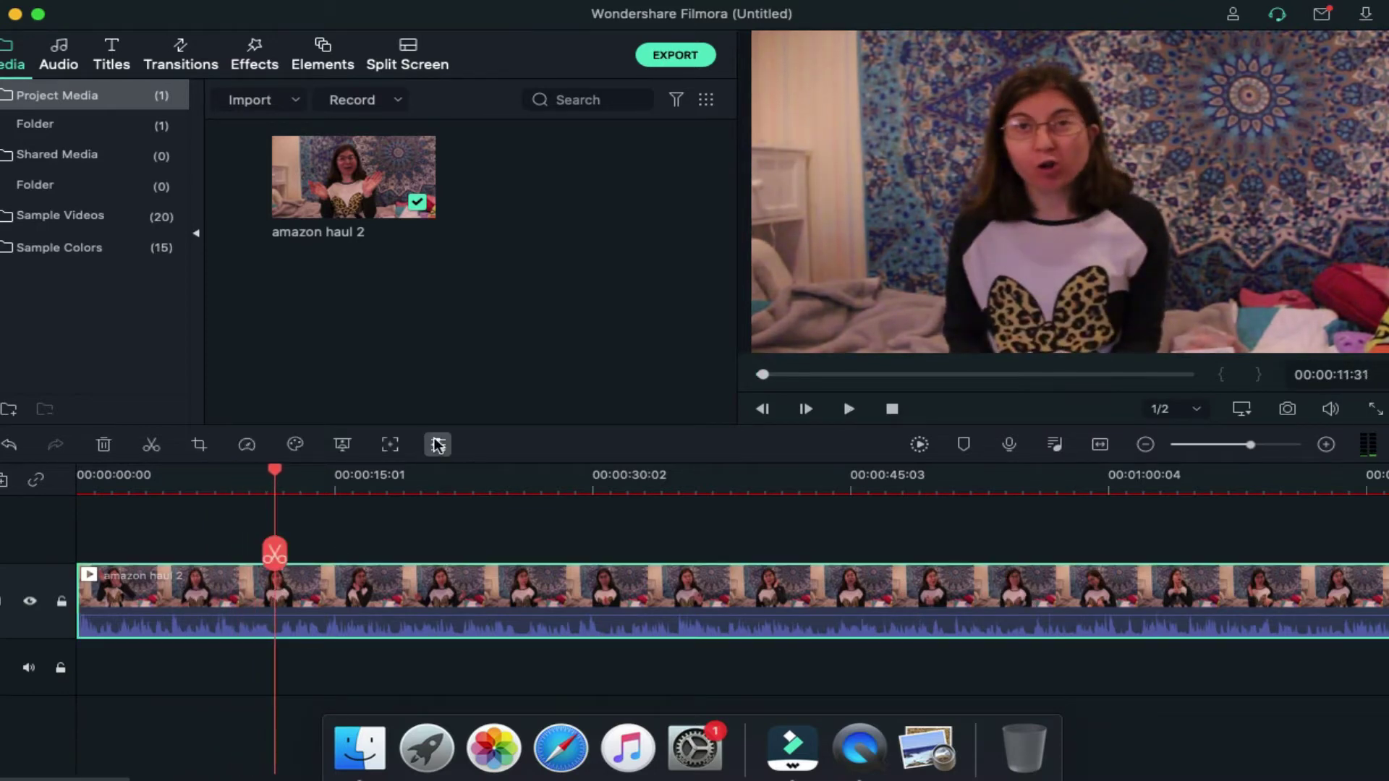
scroll(388, 221, down, 3)
scroll(388, 220, down, 10)
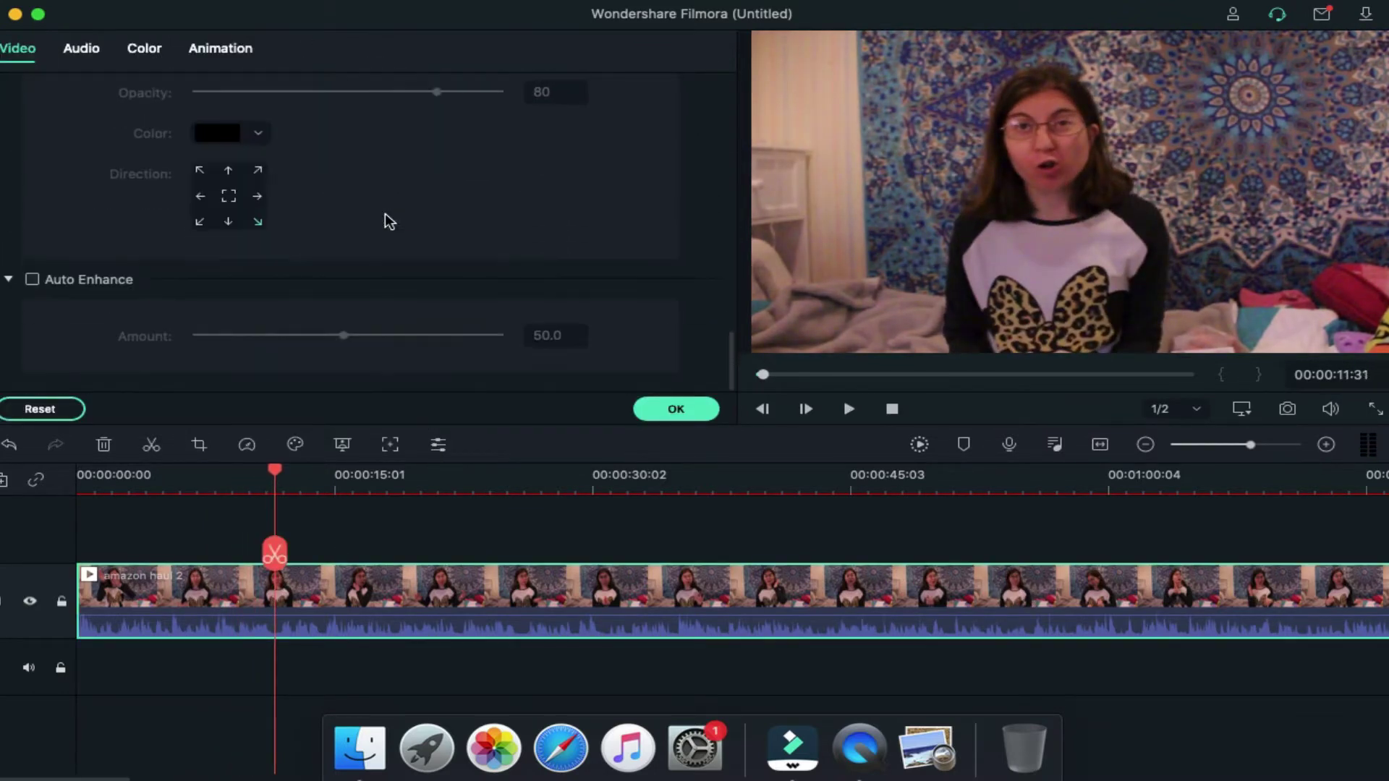
click(666, 411)
right_click(406, 575)
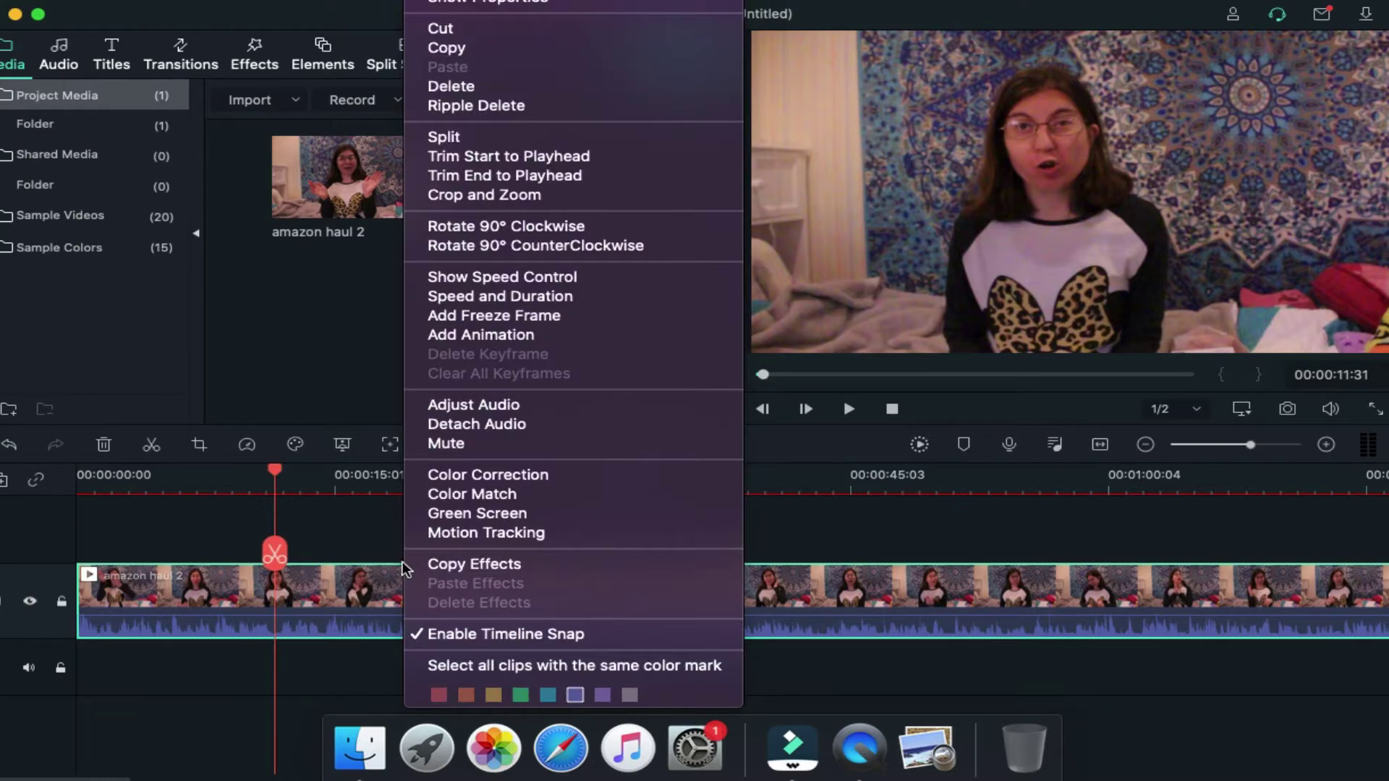
click(376, 571)
Play on through the clip and split it at about 22 seconds.
key(space)
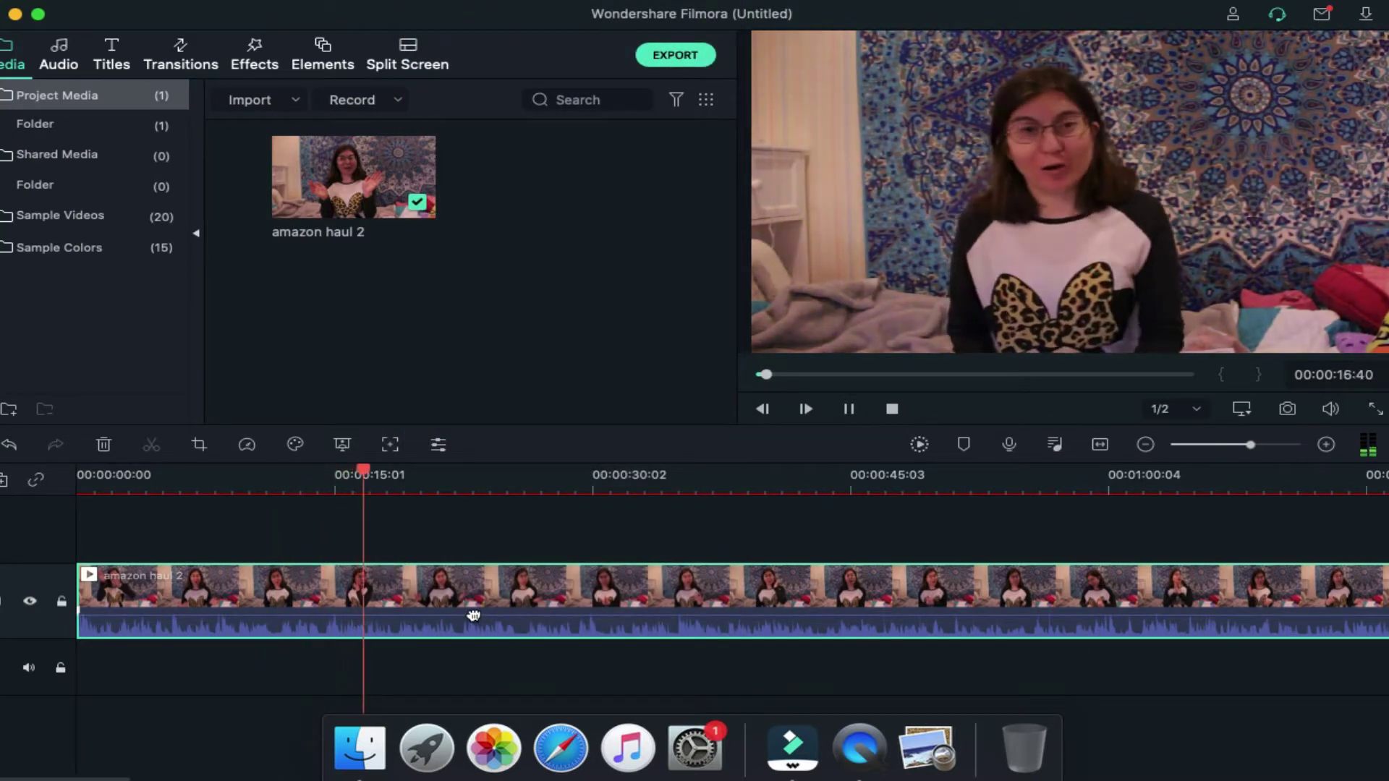
scroll(474, 616, right, 1)
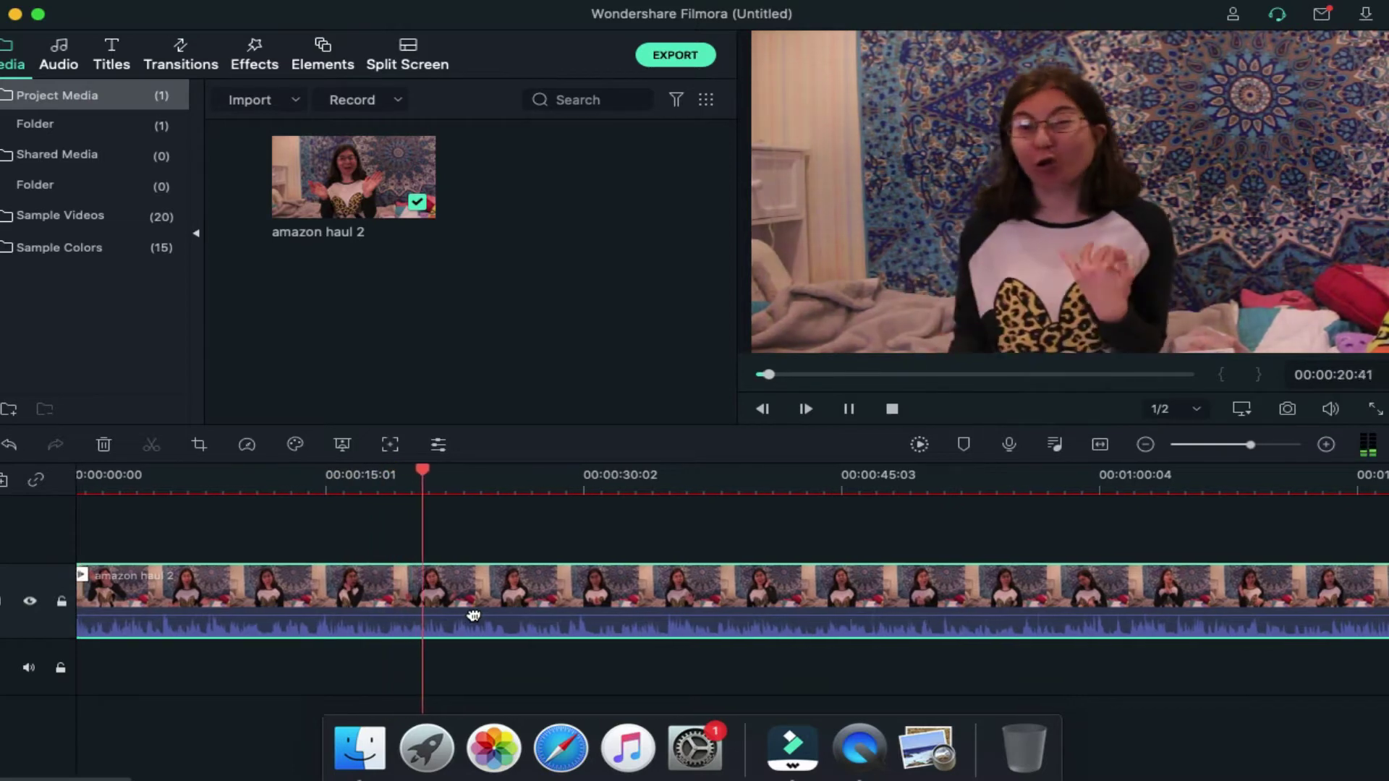
click(408, 492)
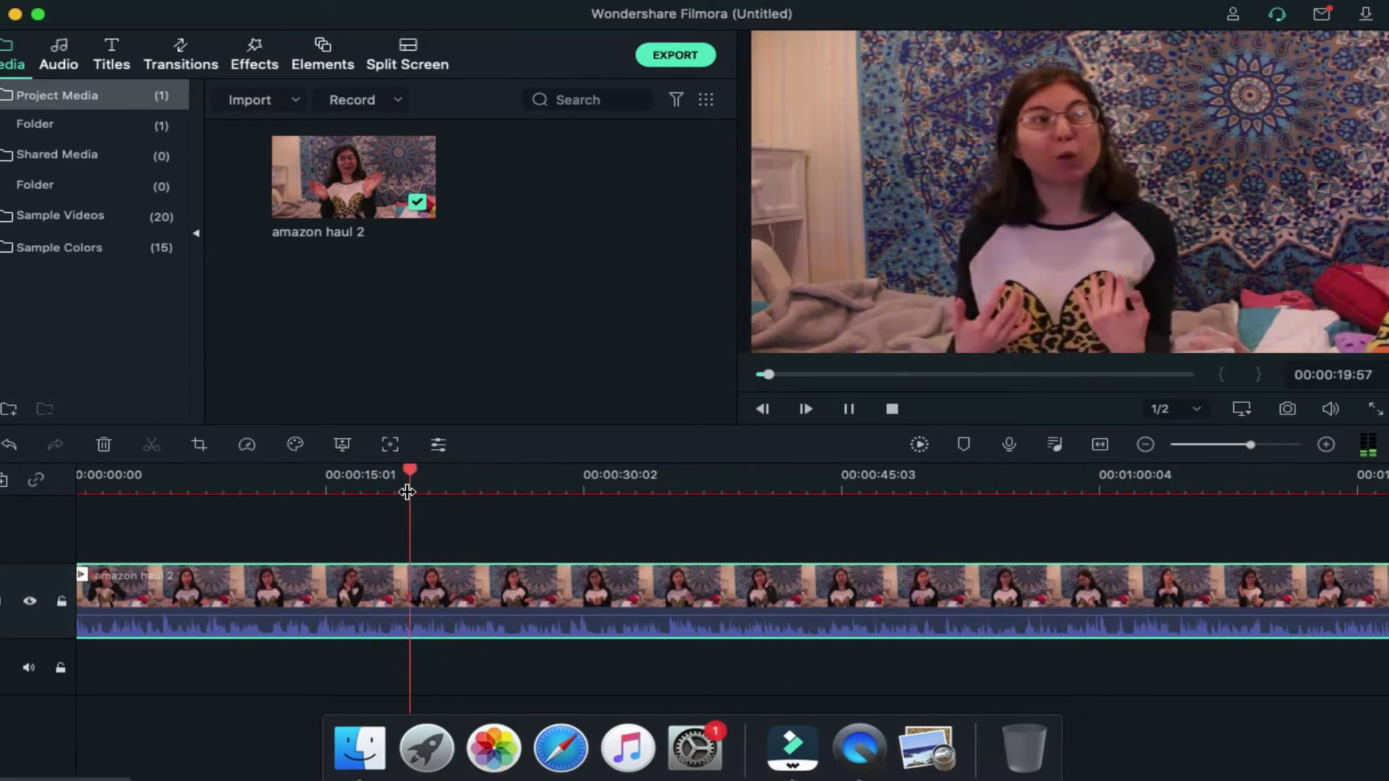
click(445, 552)
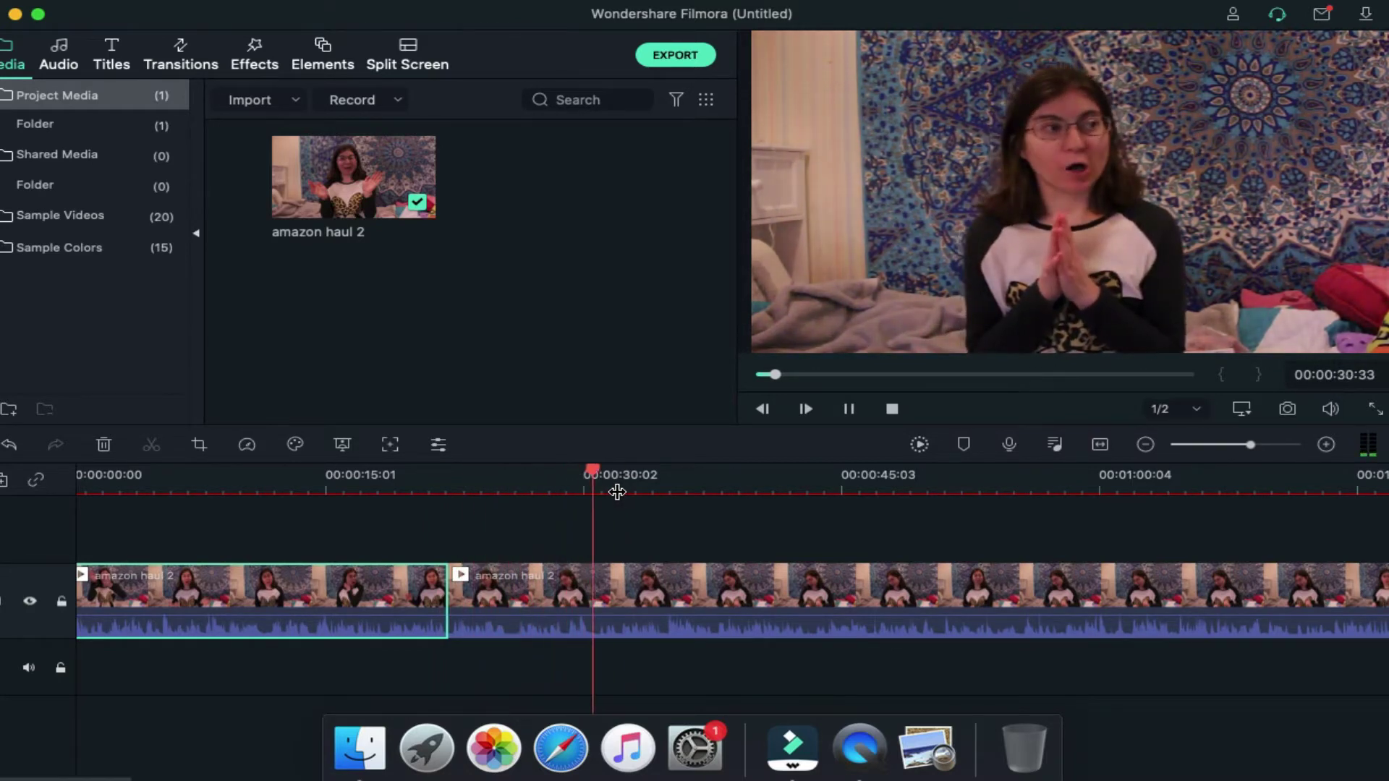
Skim the footage after the split up to about 51 seconds, and play it again from the split.
click(688, 492)
click(787, 488)
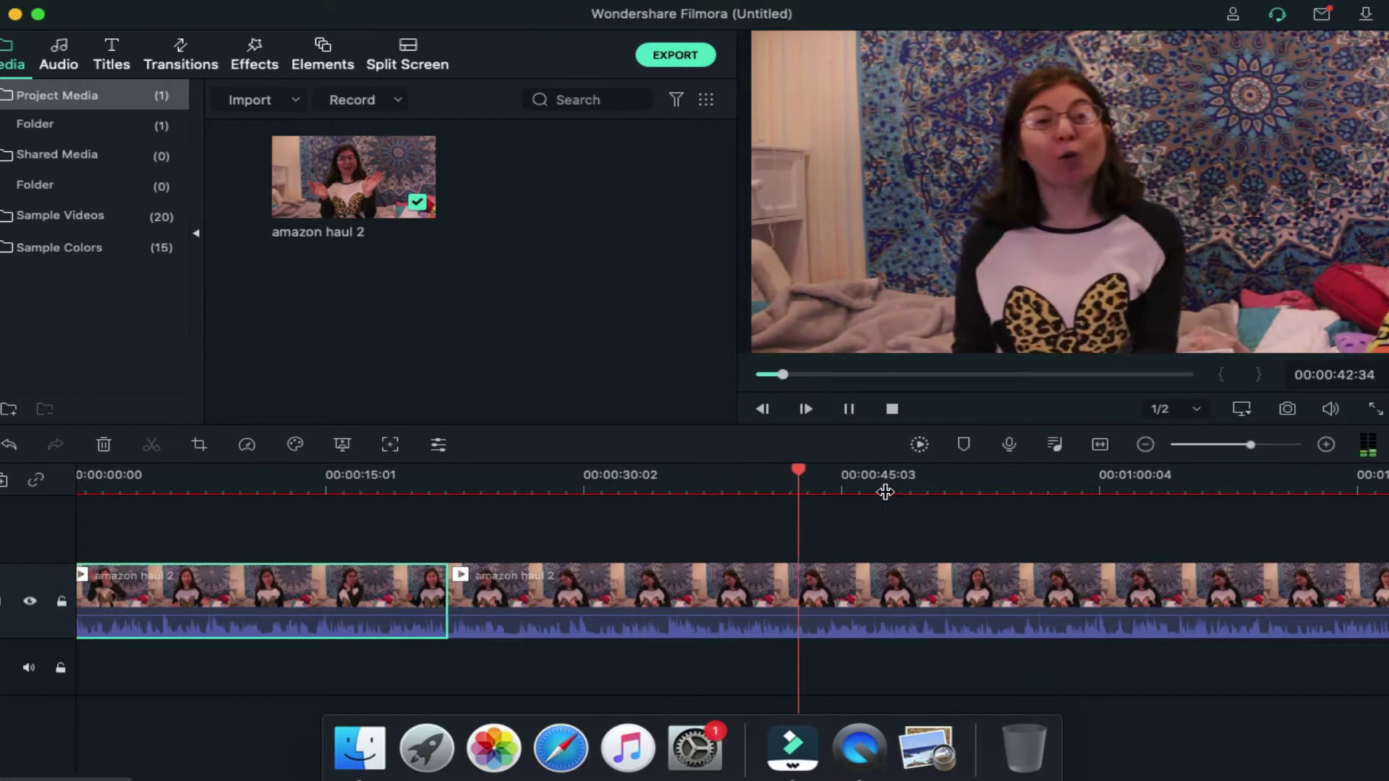
click(895, 493)
scroll(952, 503, right, 3)
click(691, 487)
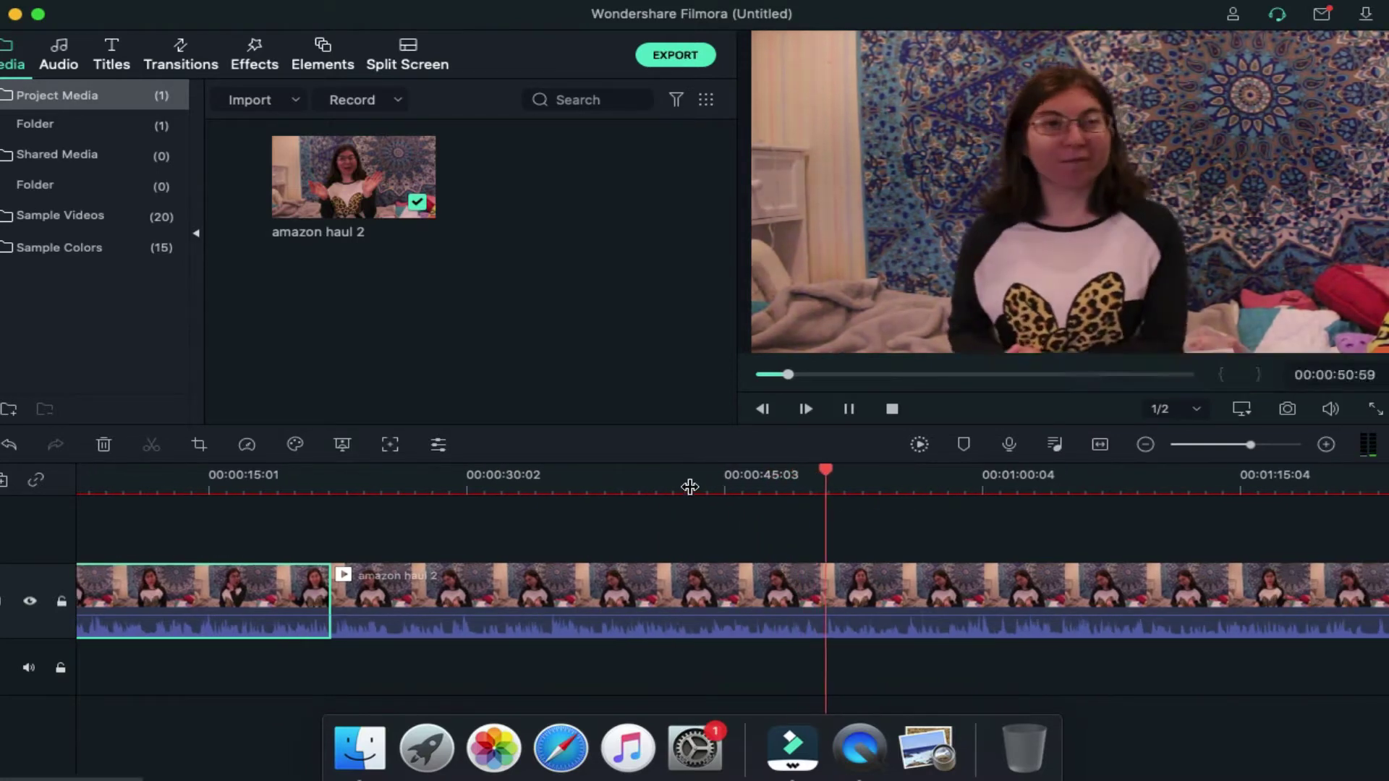
click(681, 487)
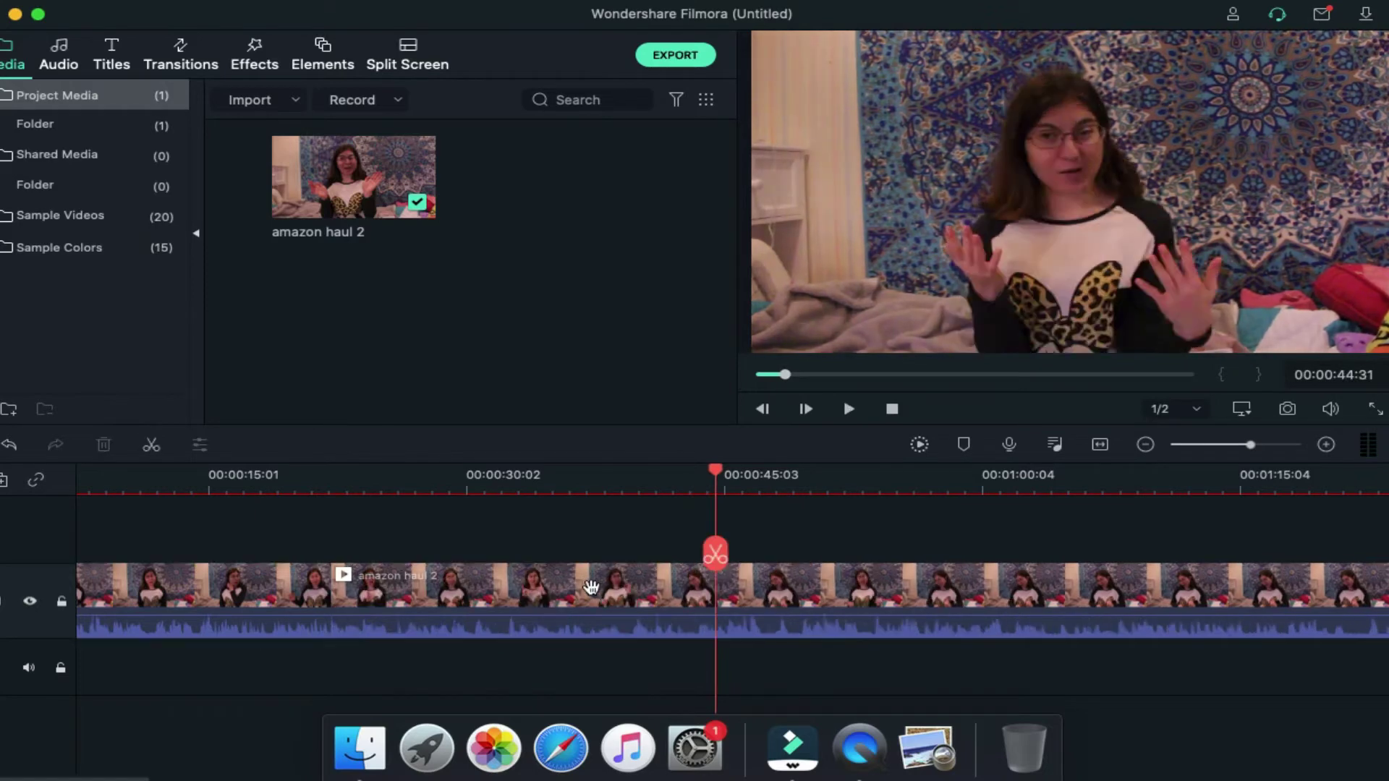
click(328, 488)
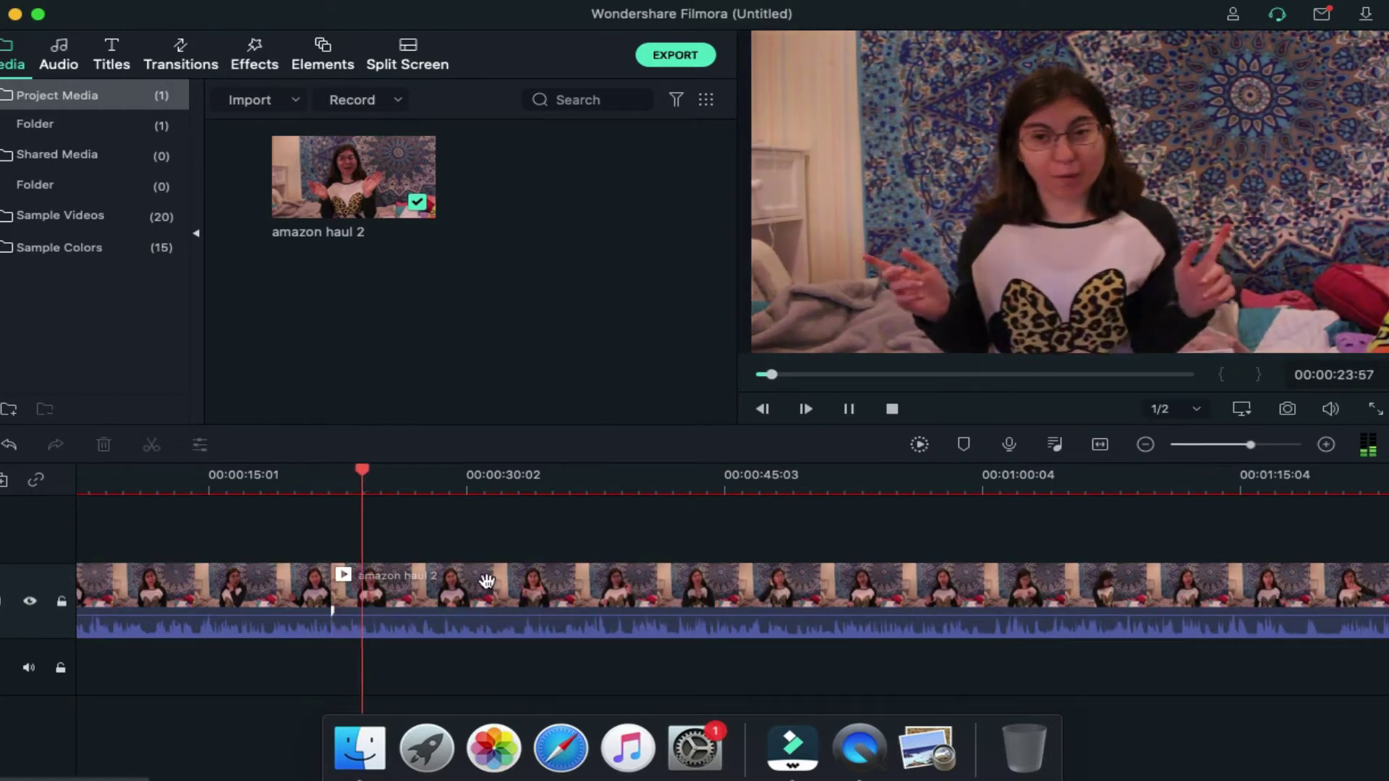
Apply the custom colour correction preset My Color Preset 2 to the first clip on the timeline.
click(261, 590)
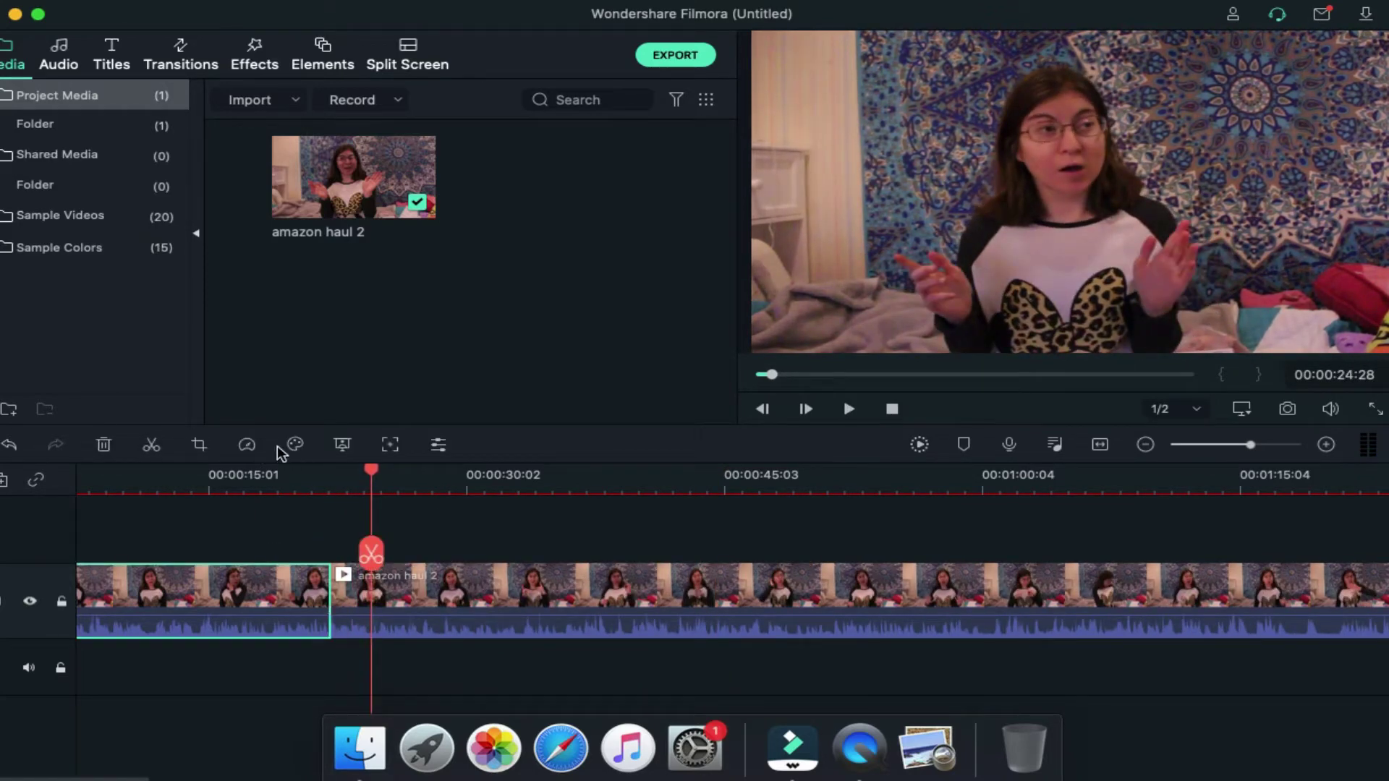
click(295, 445)
click(318, 460)
click(199, 106)
click(180, 149)
click(155, 178)
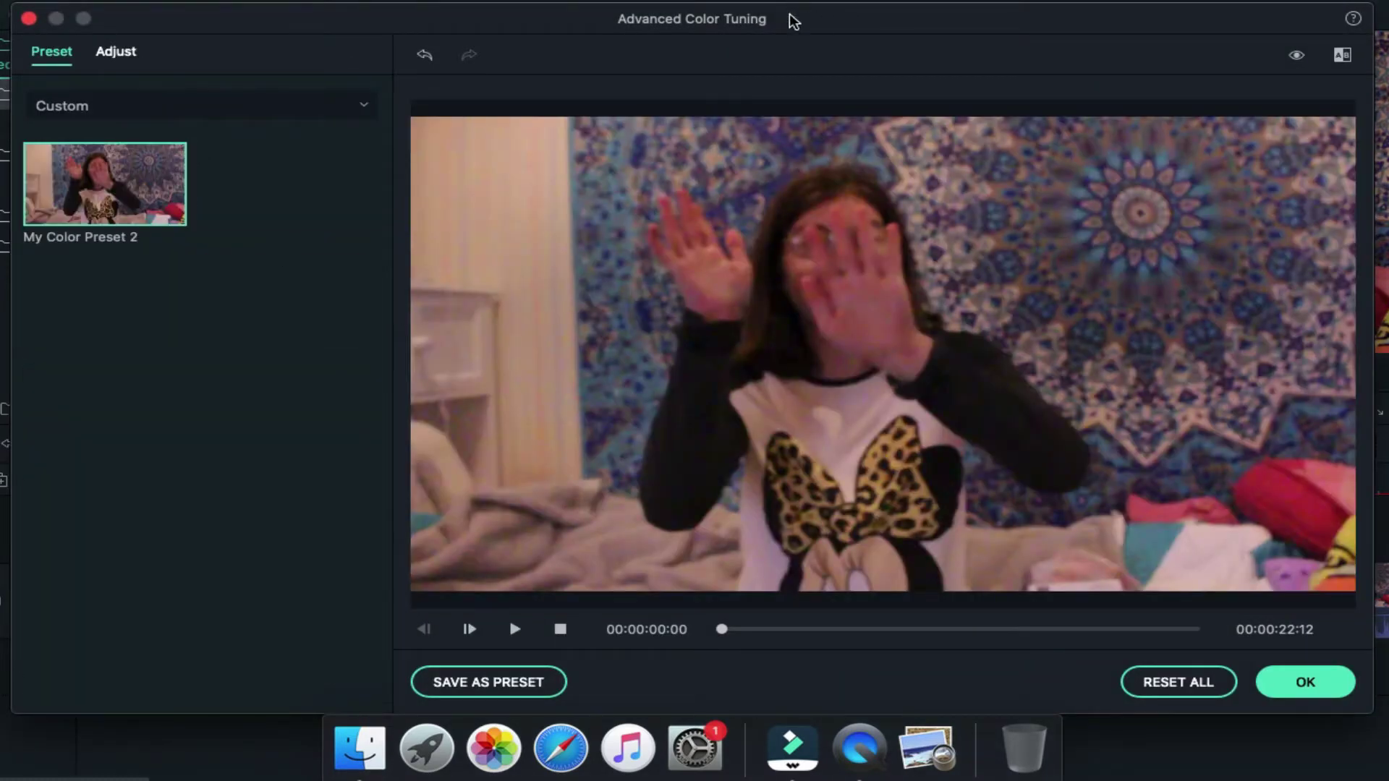
drag(794, 20, 761, 16)
click(1288, 678)
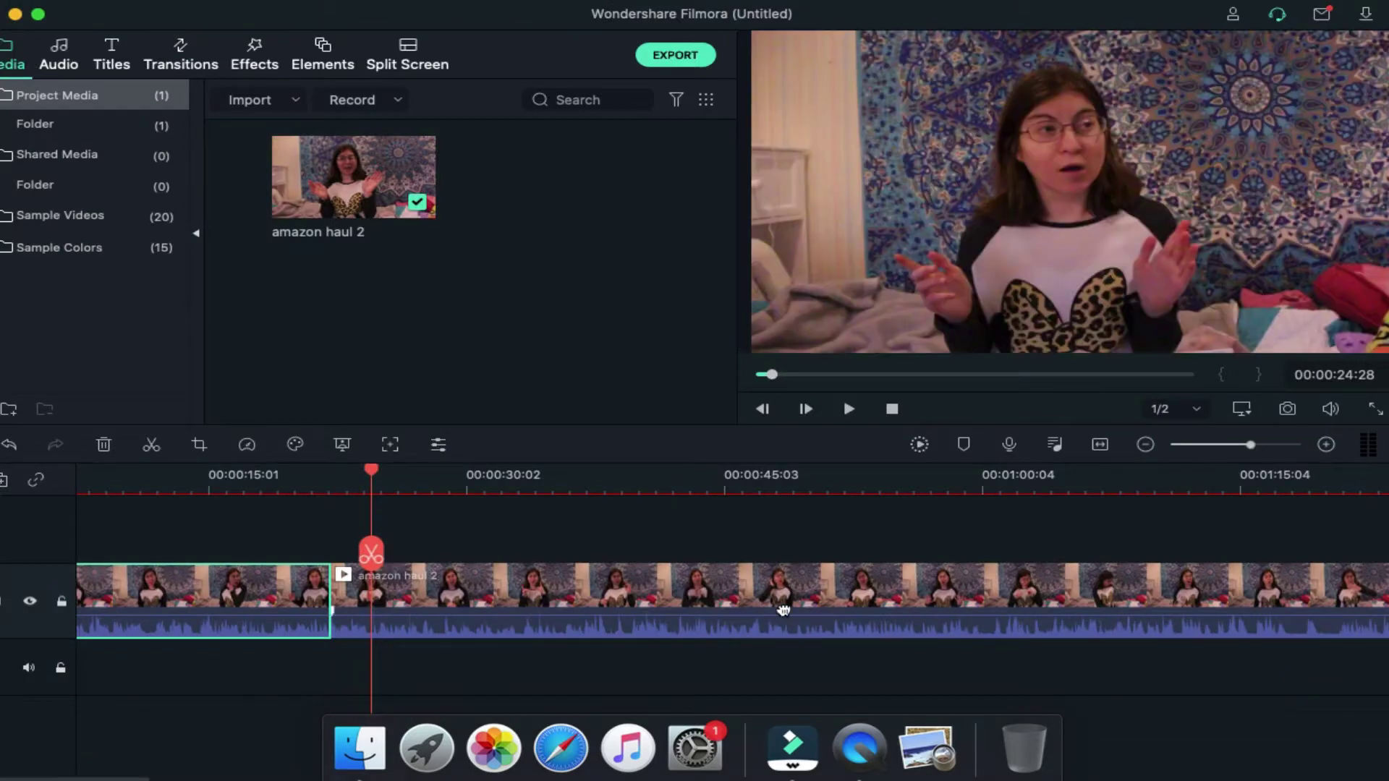
Split the second clip at 00:00:39:36 and delete the section between the two splits.
key(space)
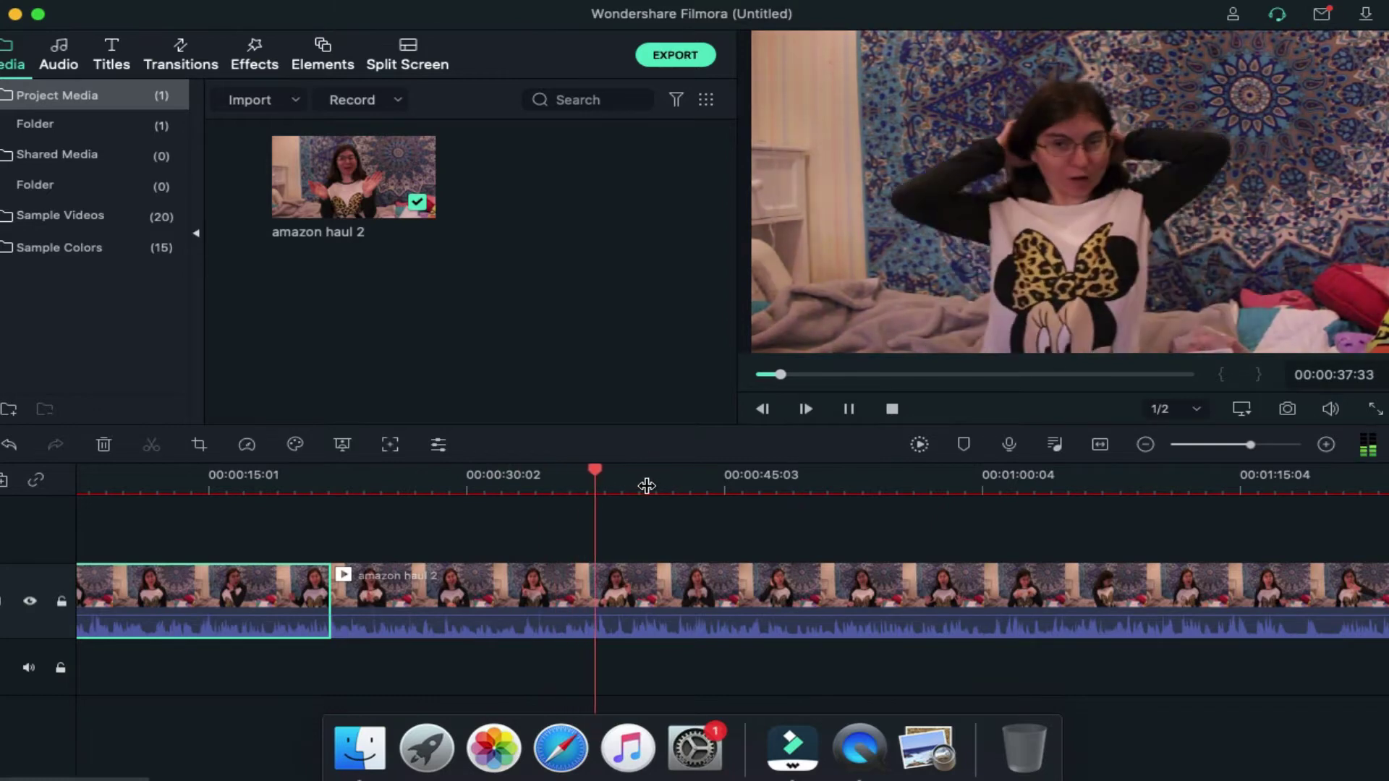
drag(649, 489, 630, 488)
click(630, 555)
click(529, 610)
key(Delete)
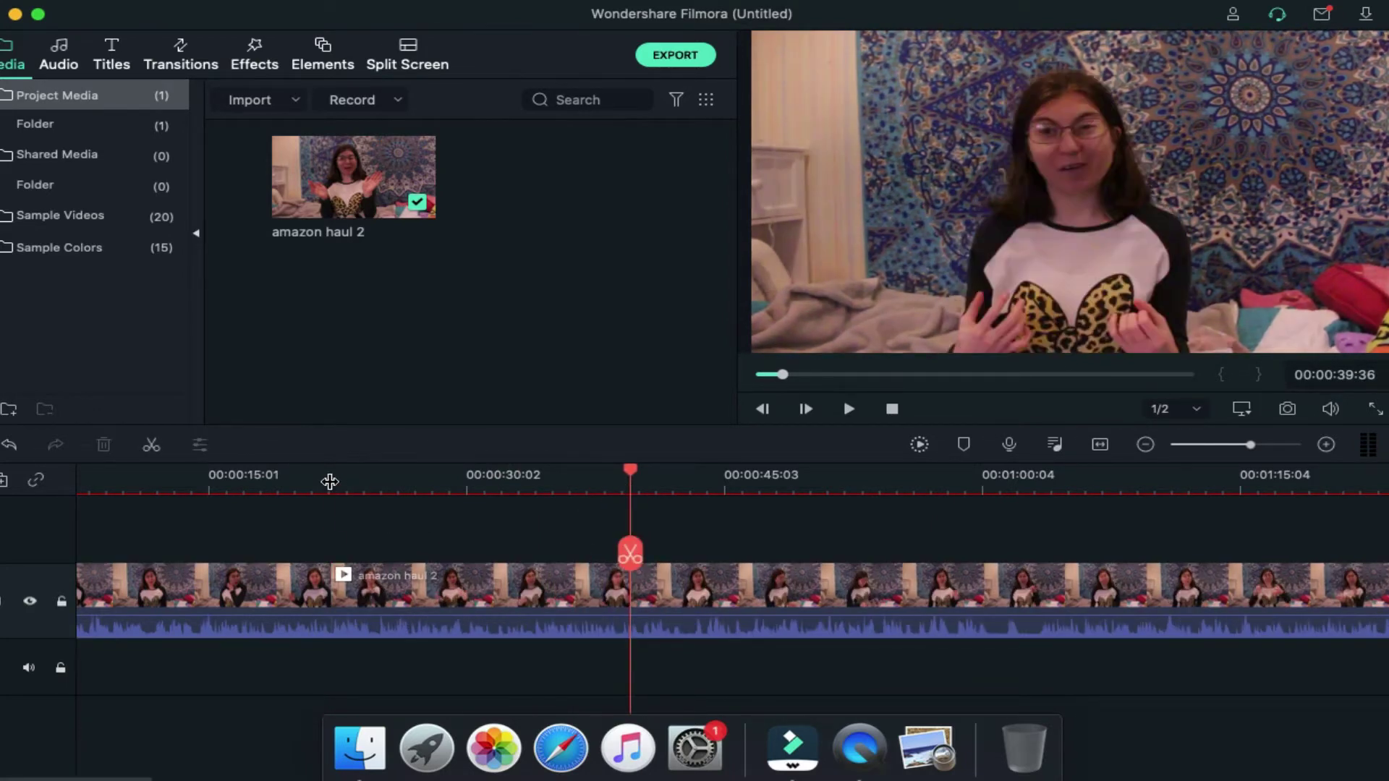
Play the footage from the cut and split the second clip at 00:00:42:27.
click(338, 483)
key(space)
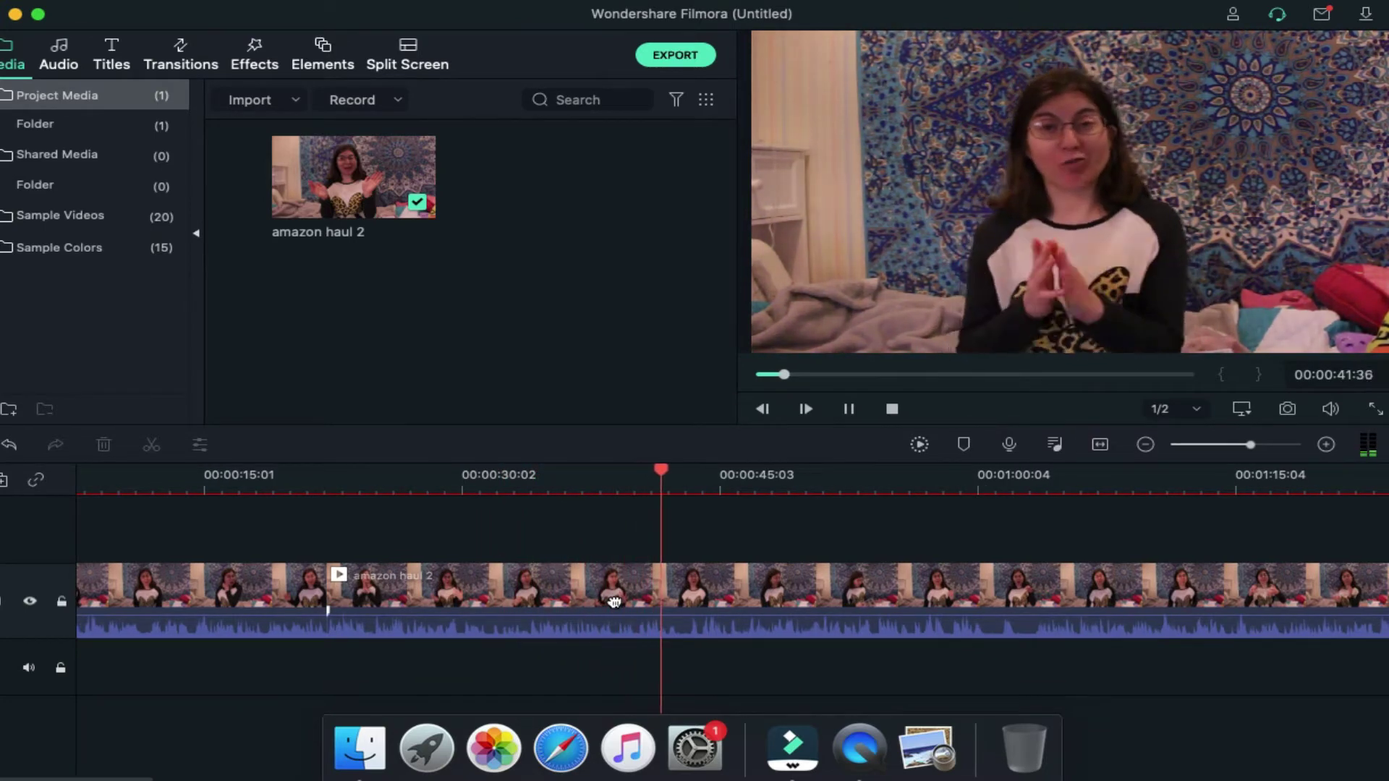
key(space)
key(space)
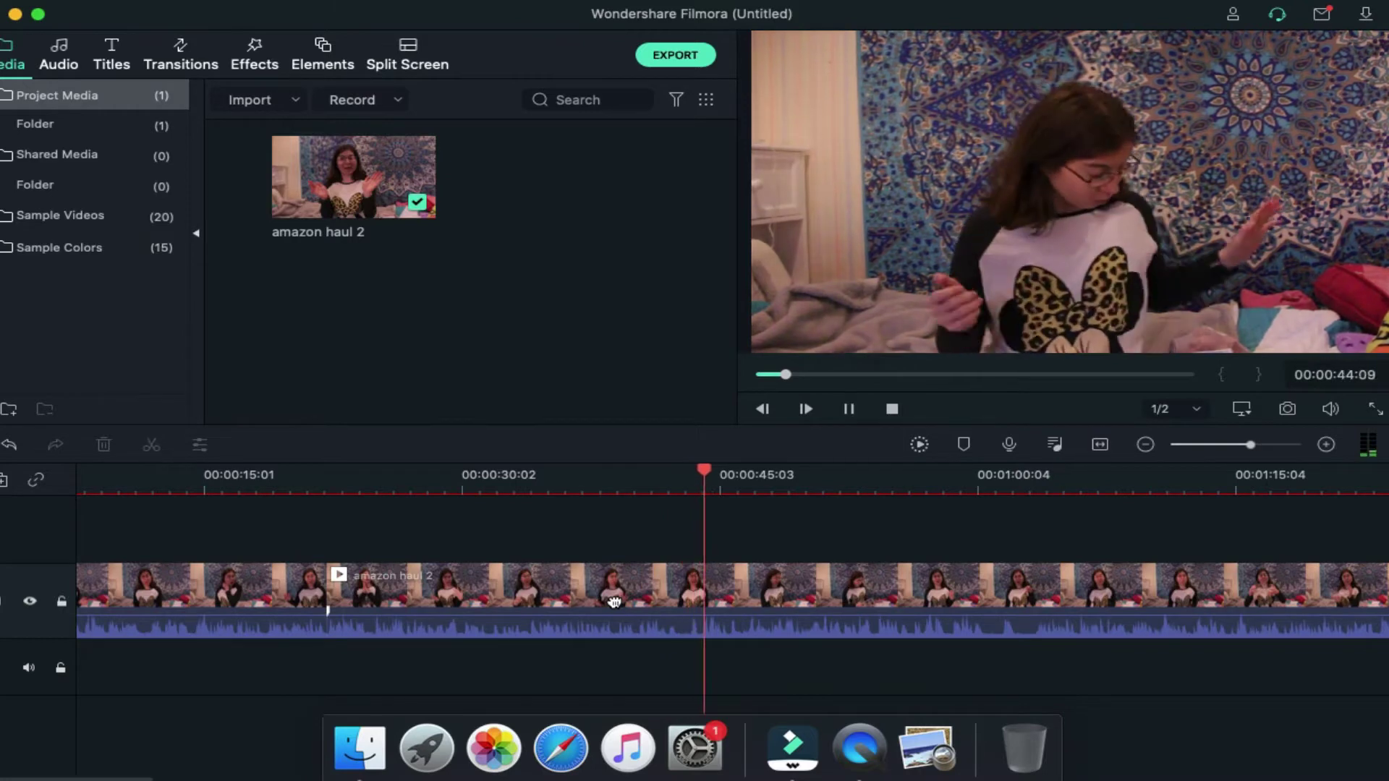
click(631, 485)
key(space)
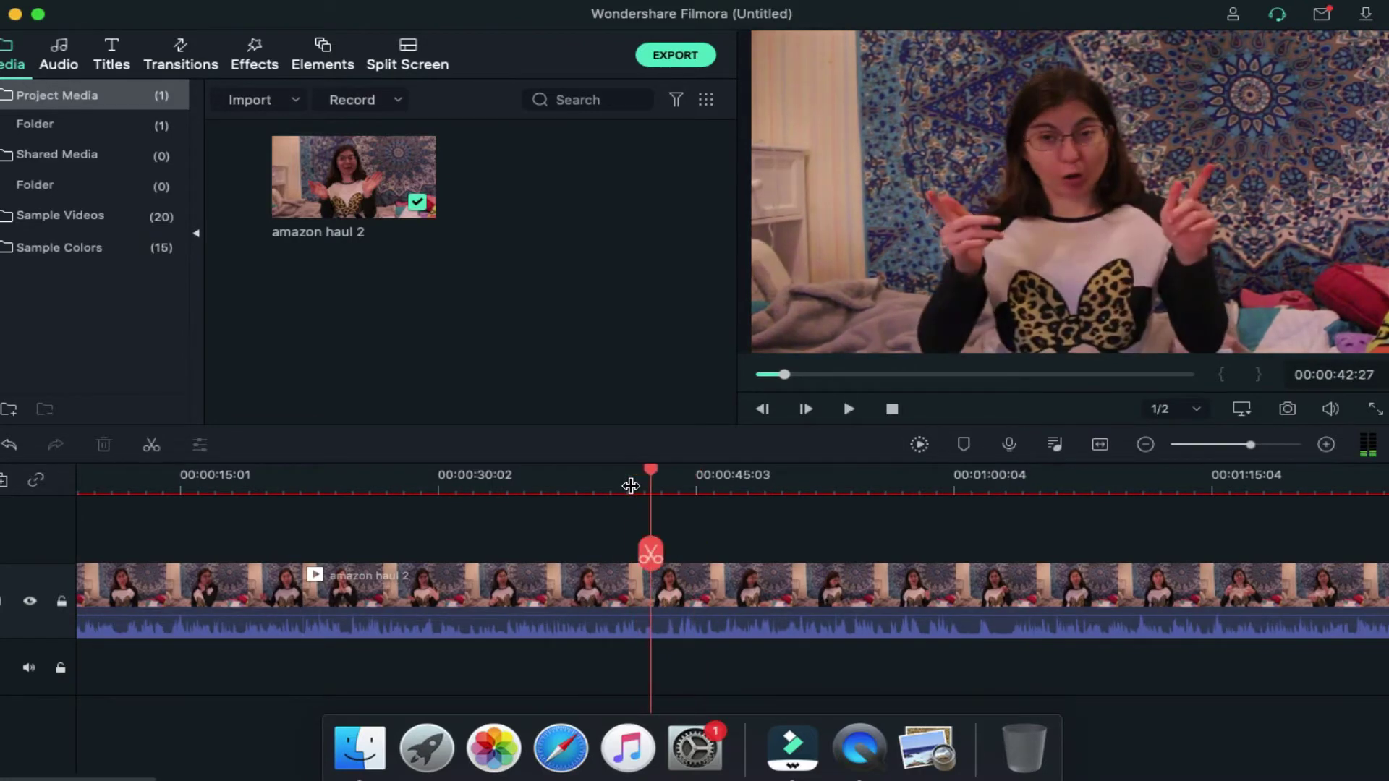
click(650, 554)
Import Intro 2020.mov from the overlay folder under Extra for youtube and insert it at the 00:00:42:27 split.
click(250, 100)
click(257, 120)
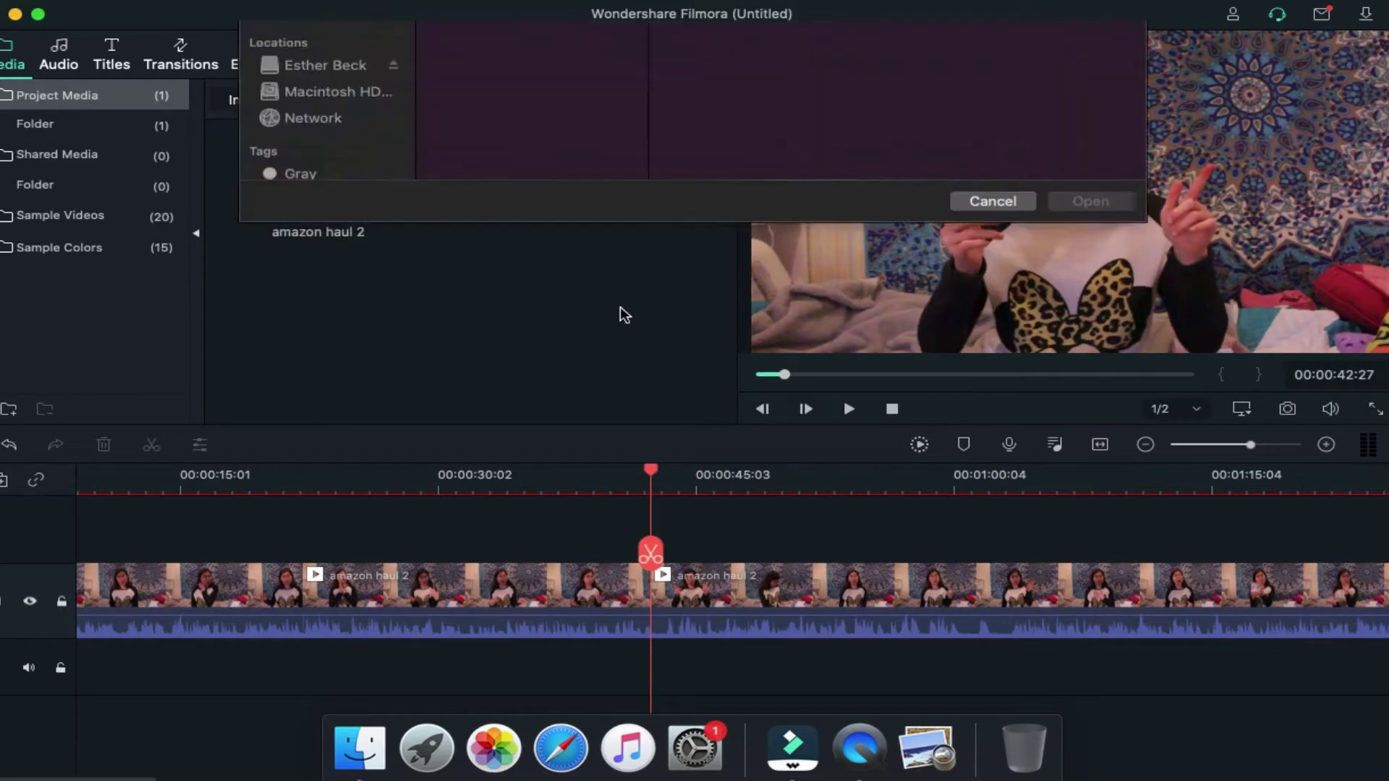
click(343, 311)
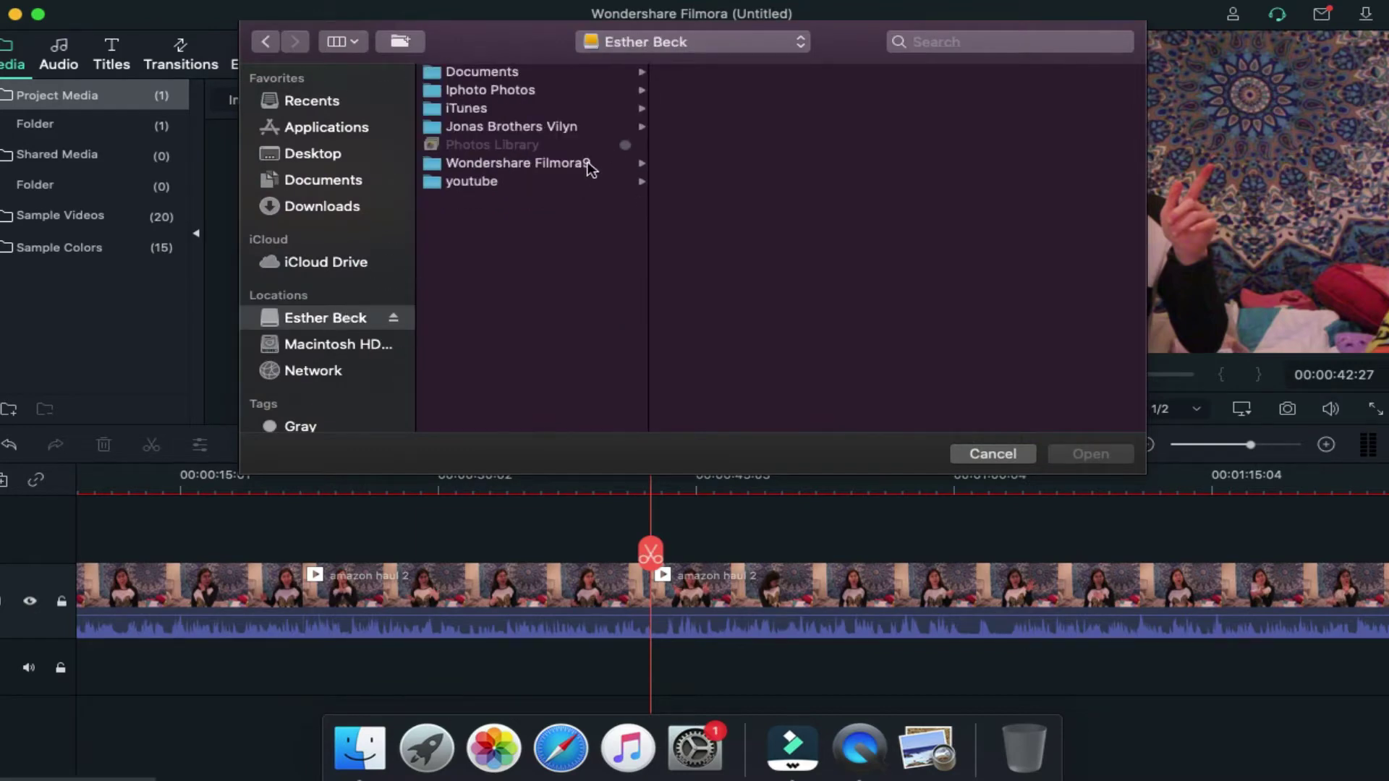
click(615, 181)
click(742, 75)
click(936, 71)
click(825, 123)
click(734, 108)
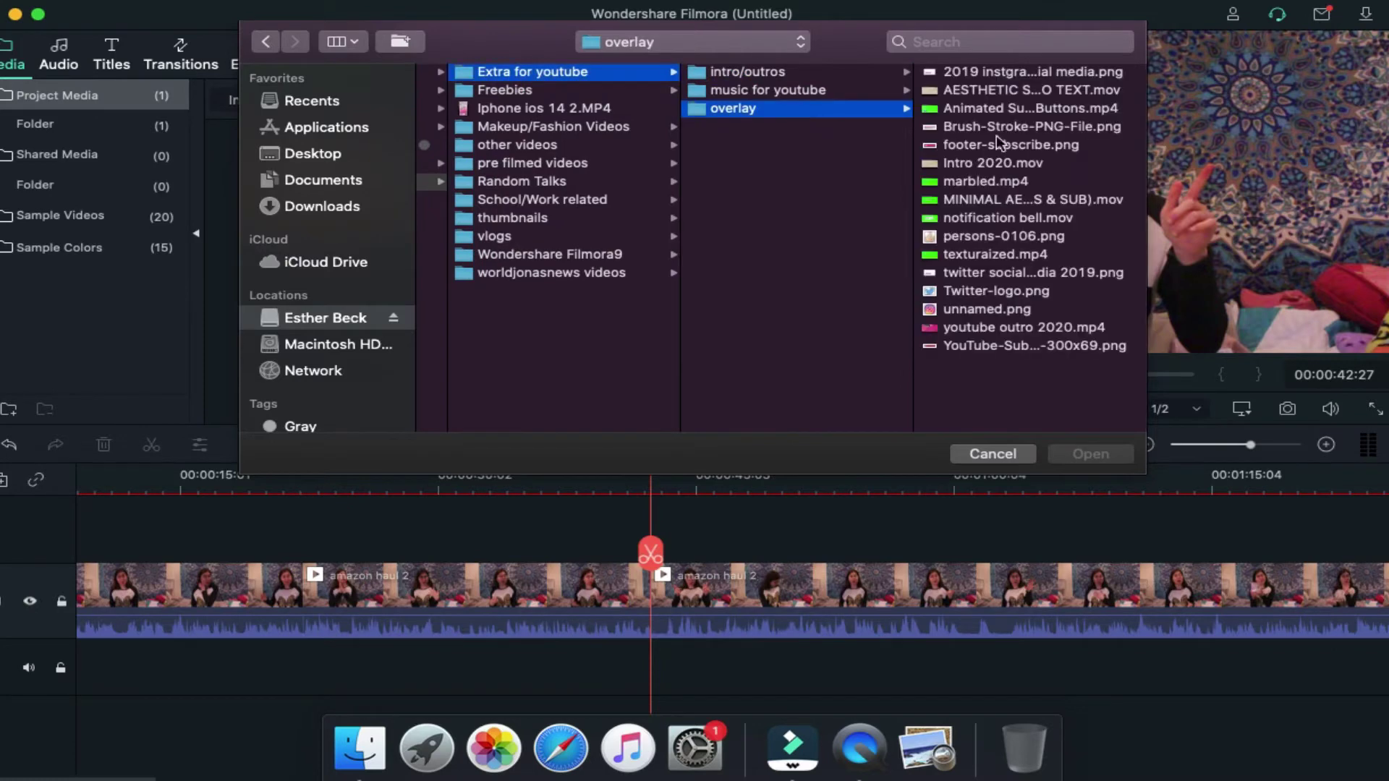
click(1000, 168)
click(1055, 454)
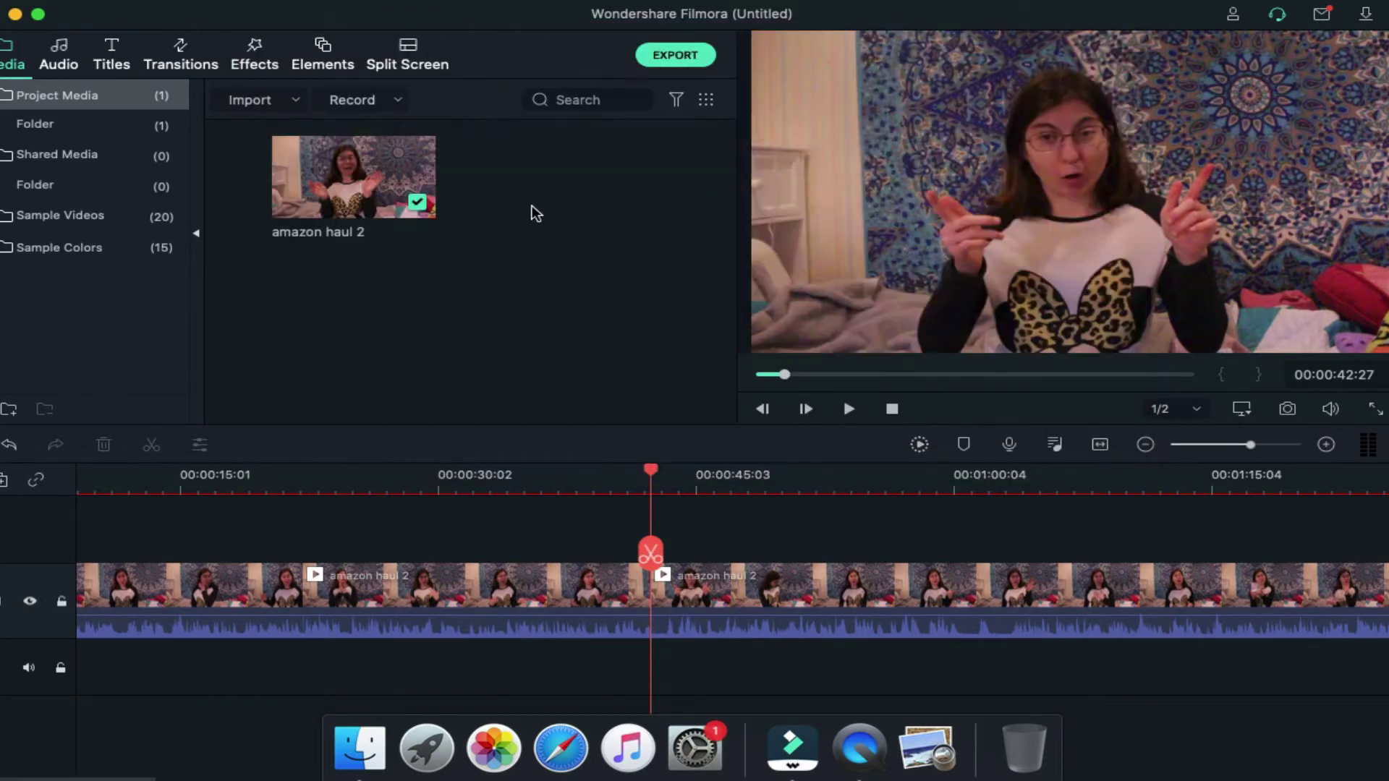
drag(552, 202, 662, 581)
Play the footage that follows the intro and split the amazon haul 2 clip at about 00:01:05.
key(space)
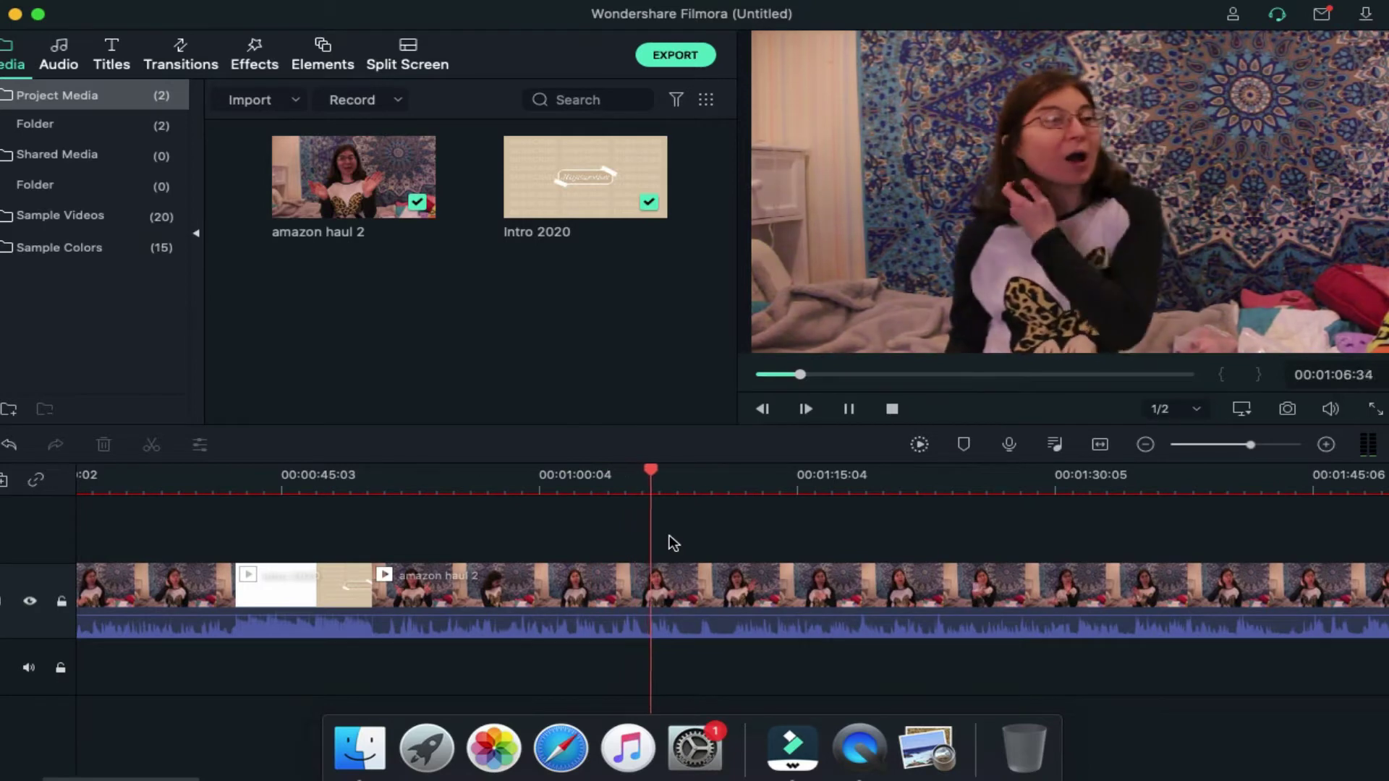
key(XF86MonBrightnessUp)
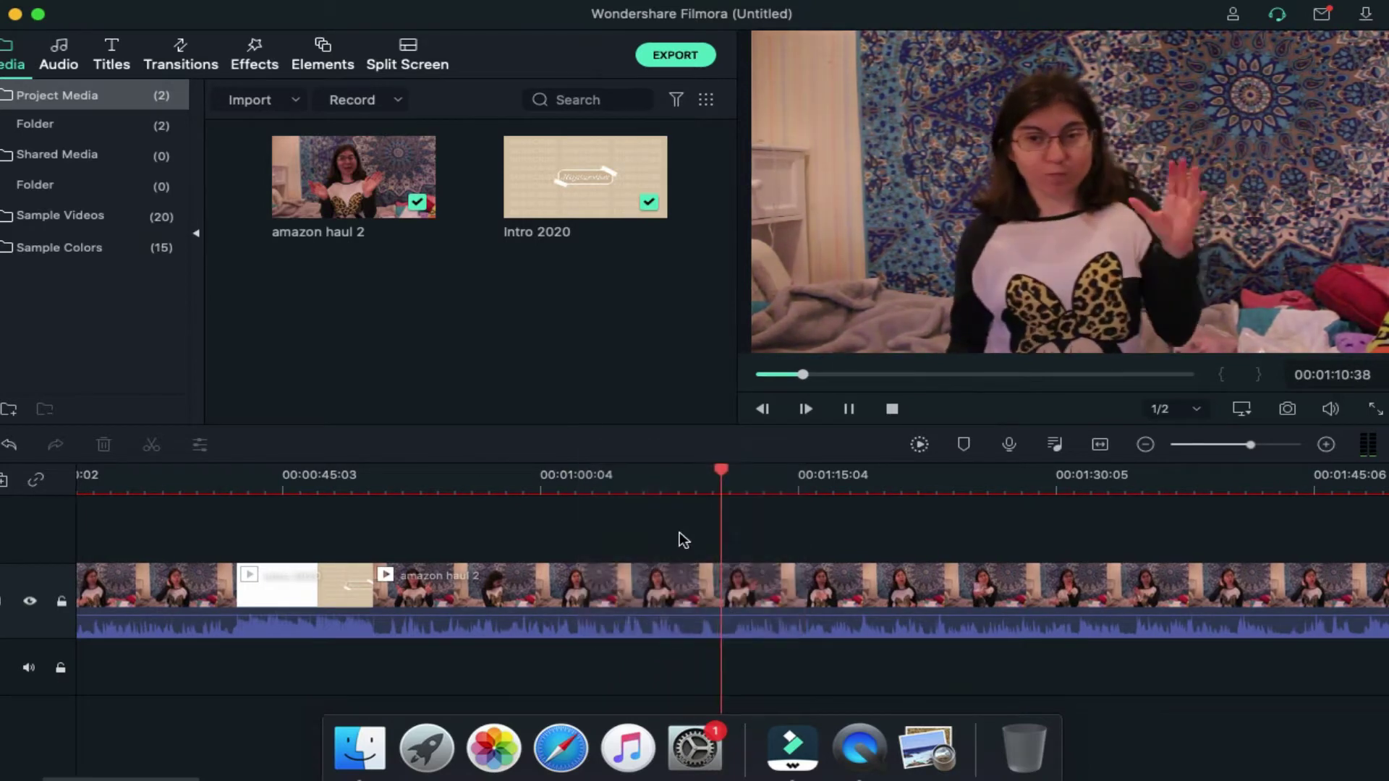
click(644, 490)
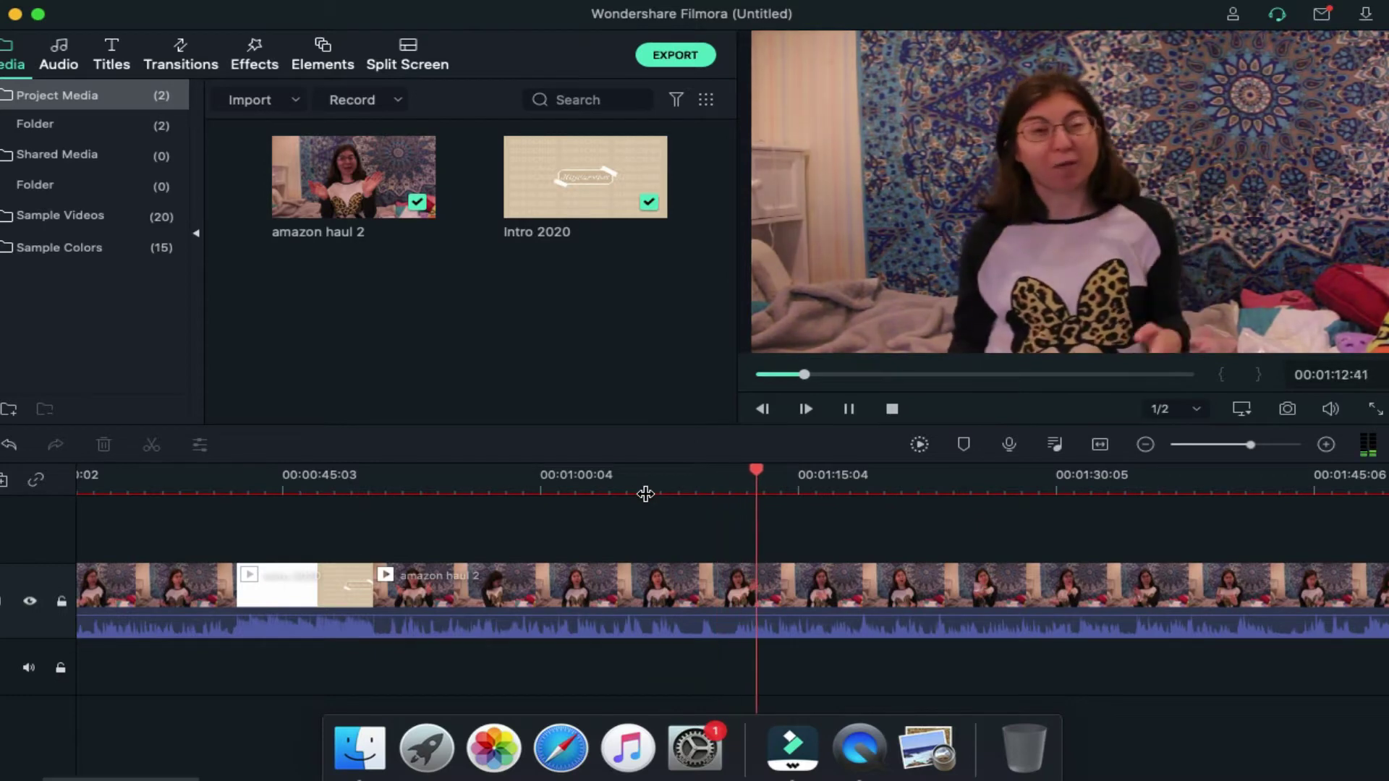
click(646, 494)
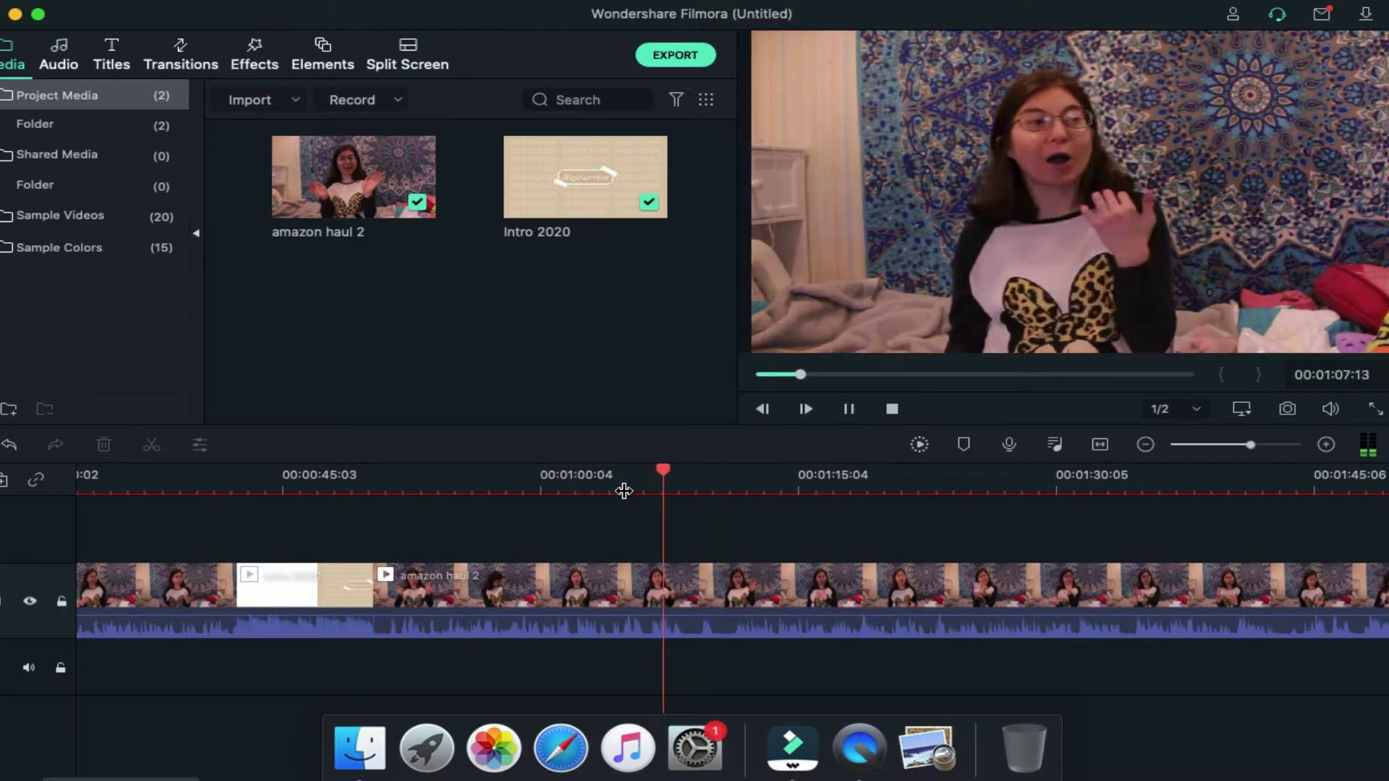
click(634, 491)
click(634, 554)
Replay the footage just after the new split, around 00:01:11 to 00:01:20, to look for further unwanted parts.
click(722, 490)
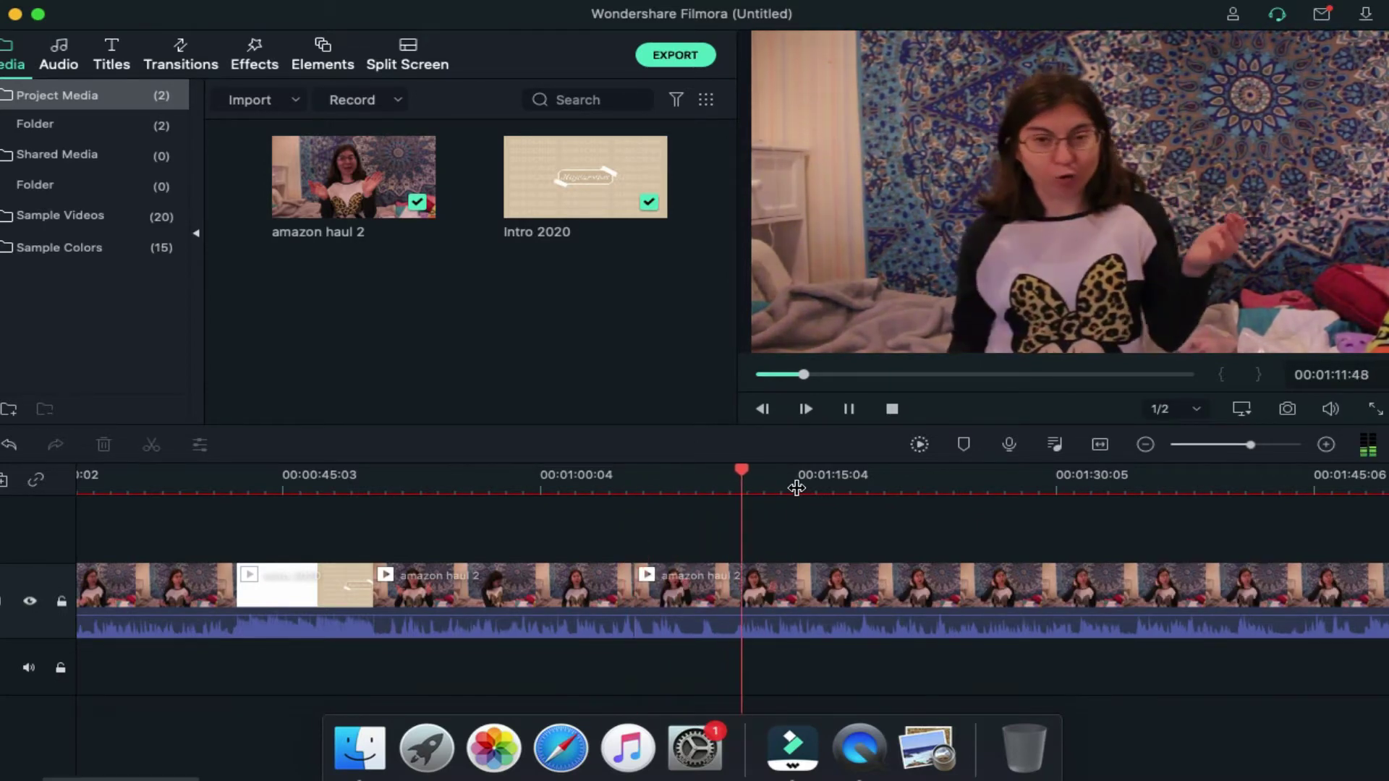
click(797, 491)
click(720, 490)
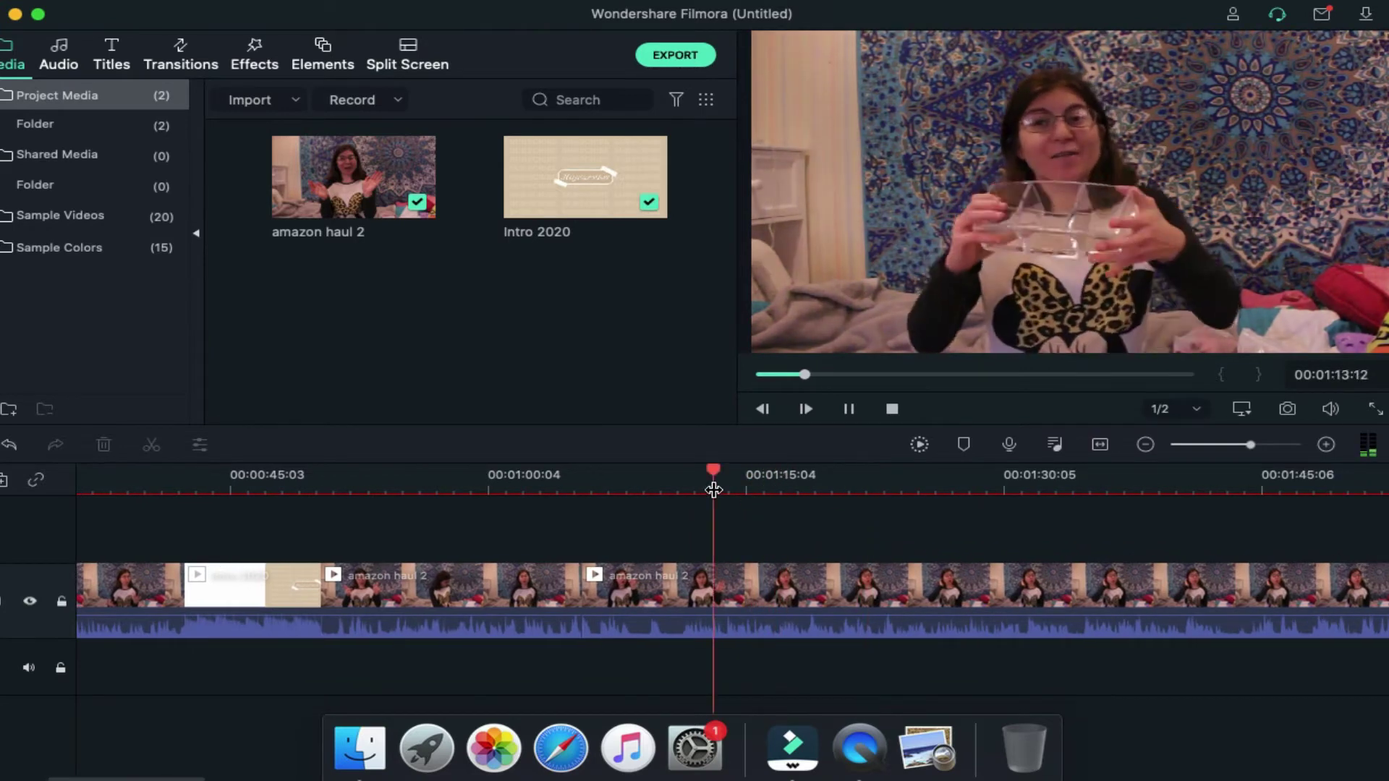
click(664, 483)
key(space)
click(670, 483)
key(space)
click(571, 492)
key(space)
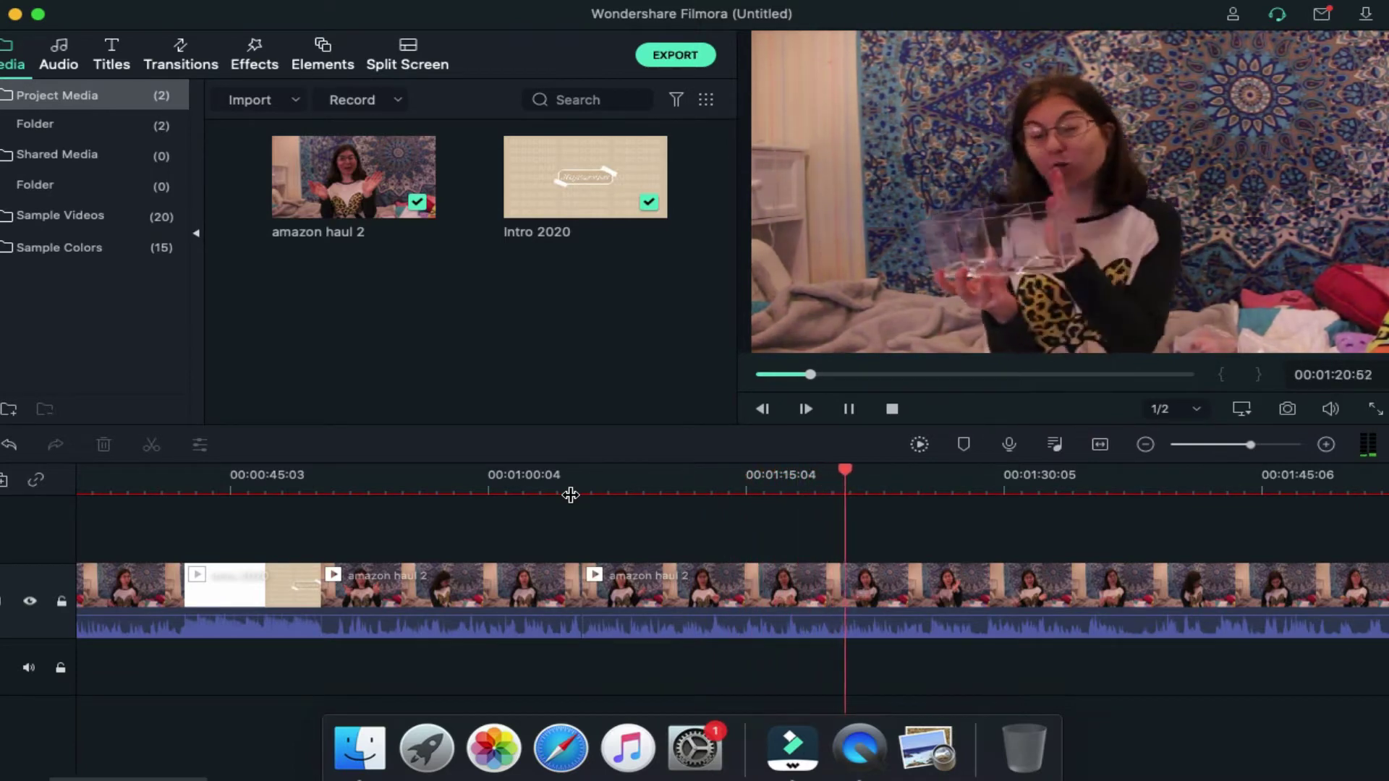
Review the haul footage from about 00:01:20 through 00:02:32 for sections that need cutting.
scroll(571, 495, right, 5)
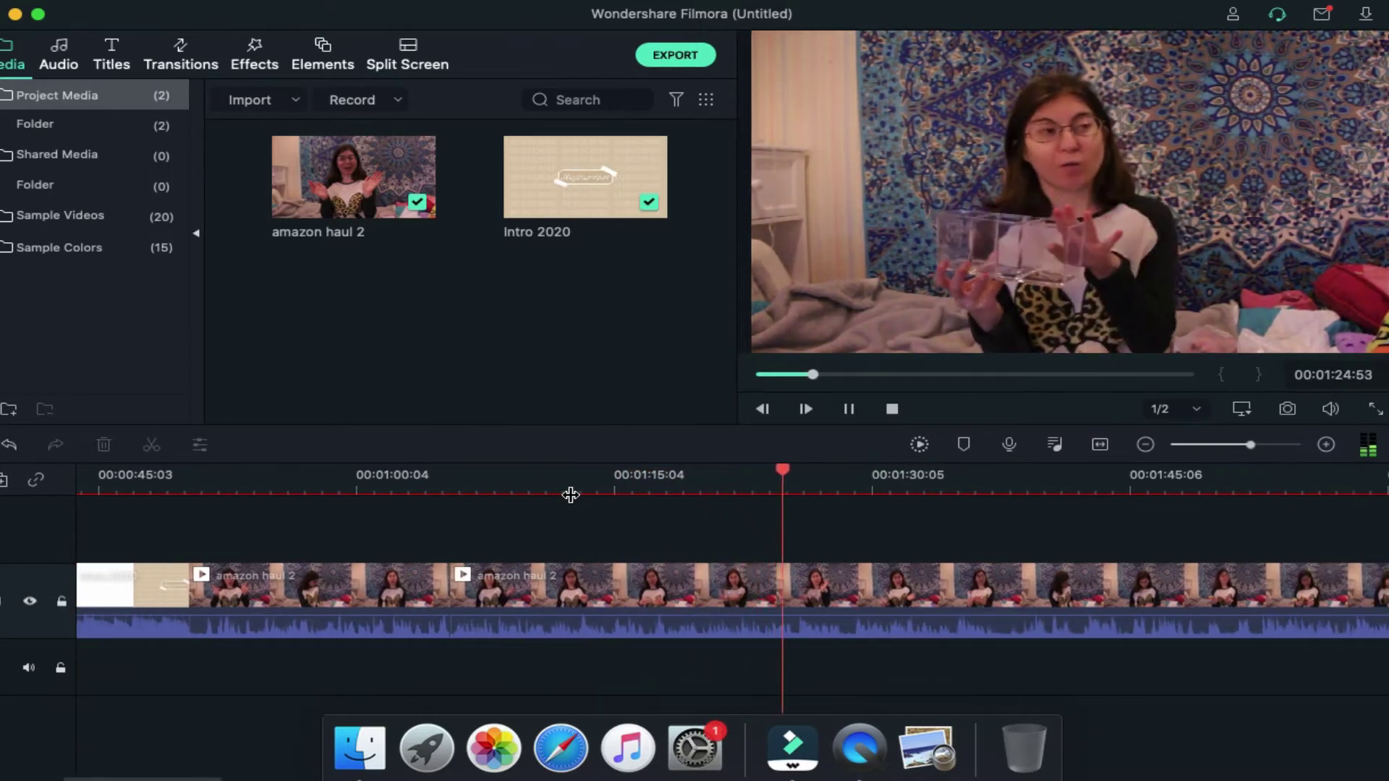
scroll(571, 494, right, 2)
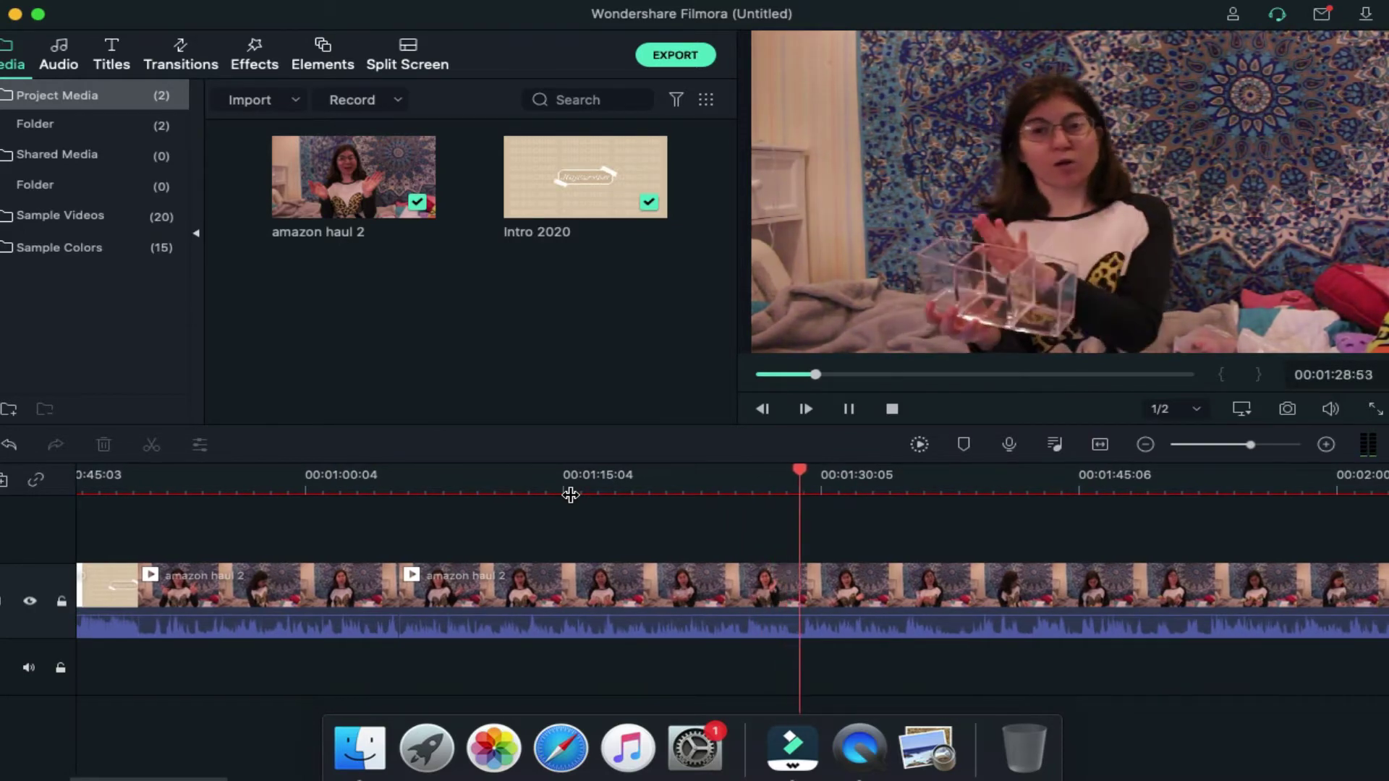
scroll(571, 494, right, 4)
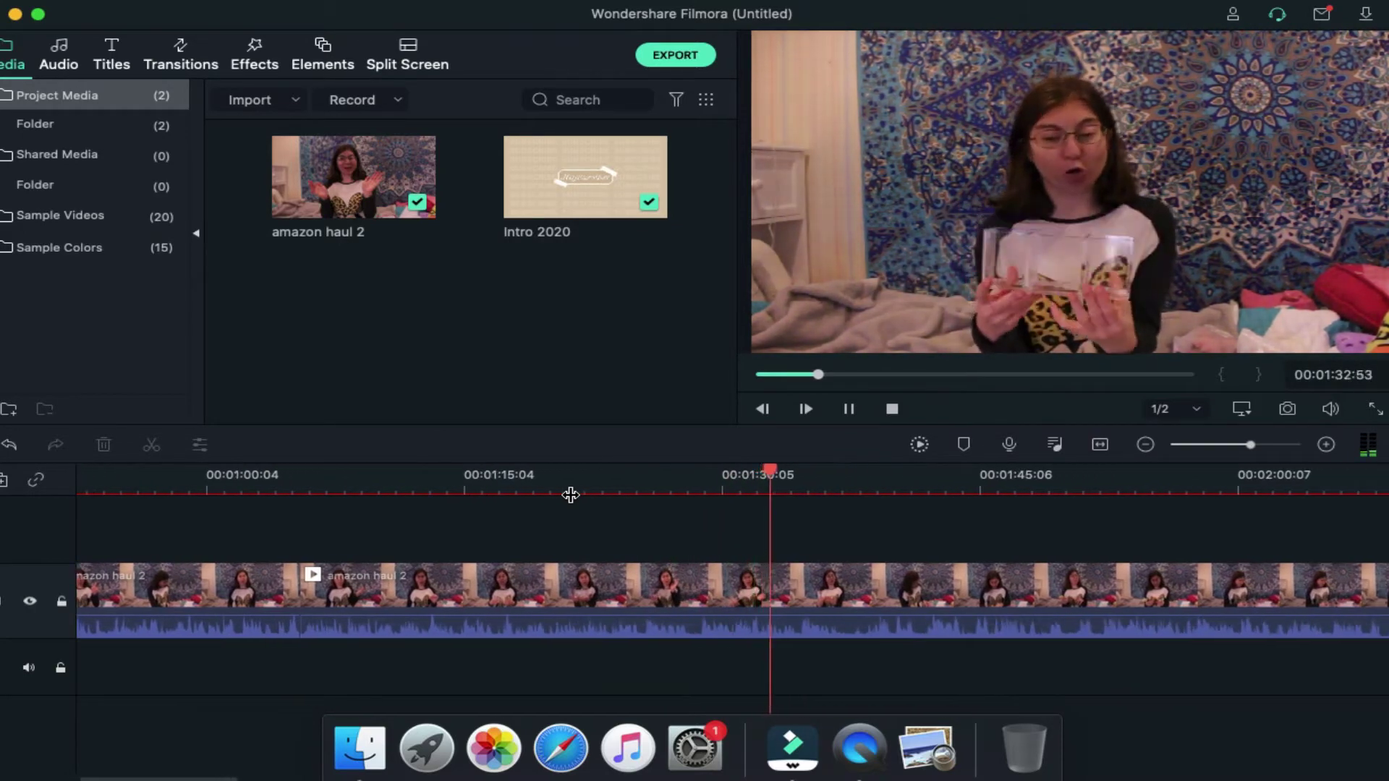
scroll(571, 494, right, 4)
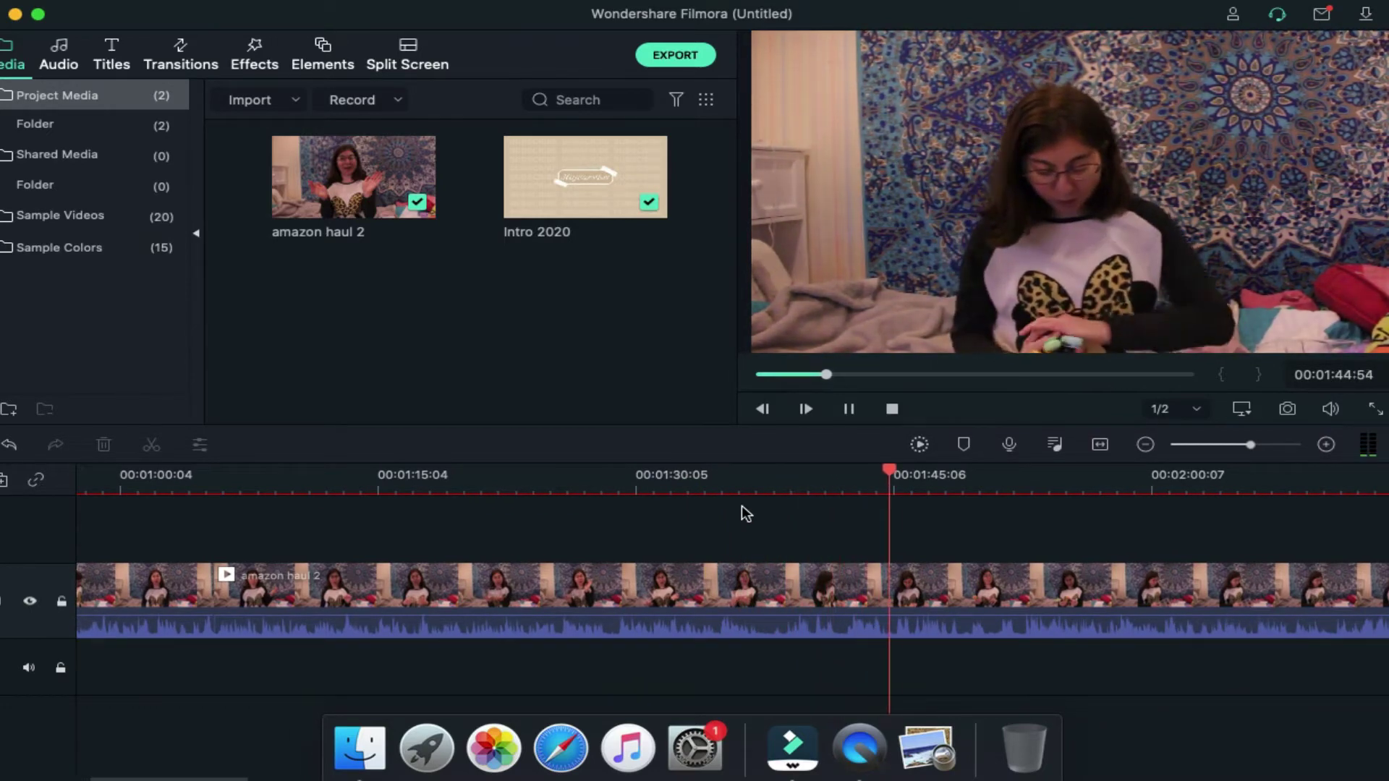
scroll(741, 506, right, 6)
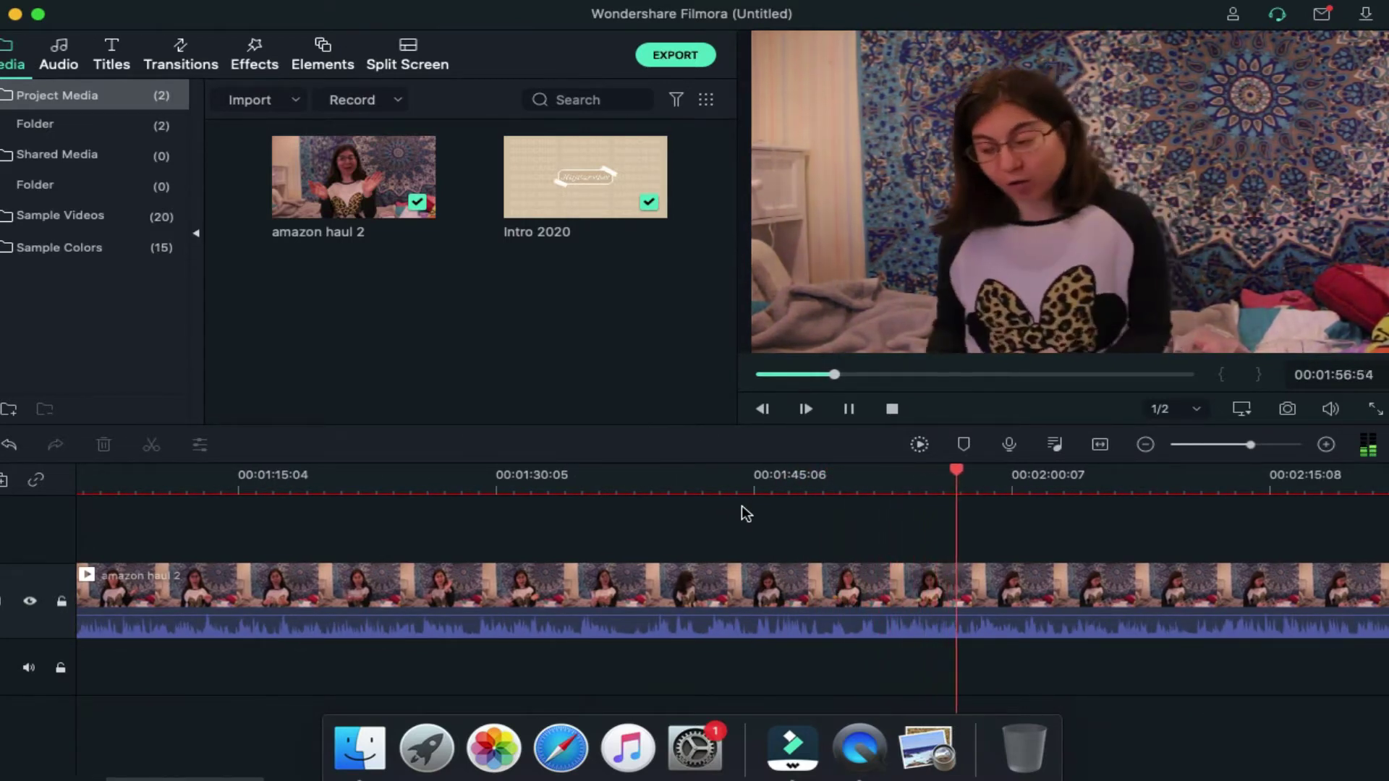
scroll(747, 513, right, 5)
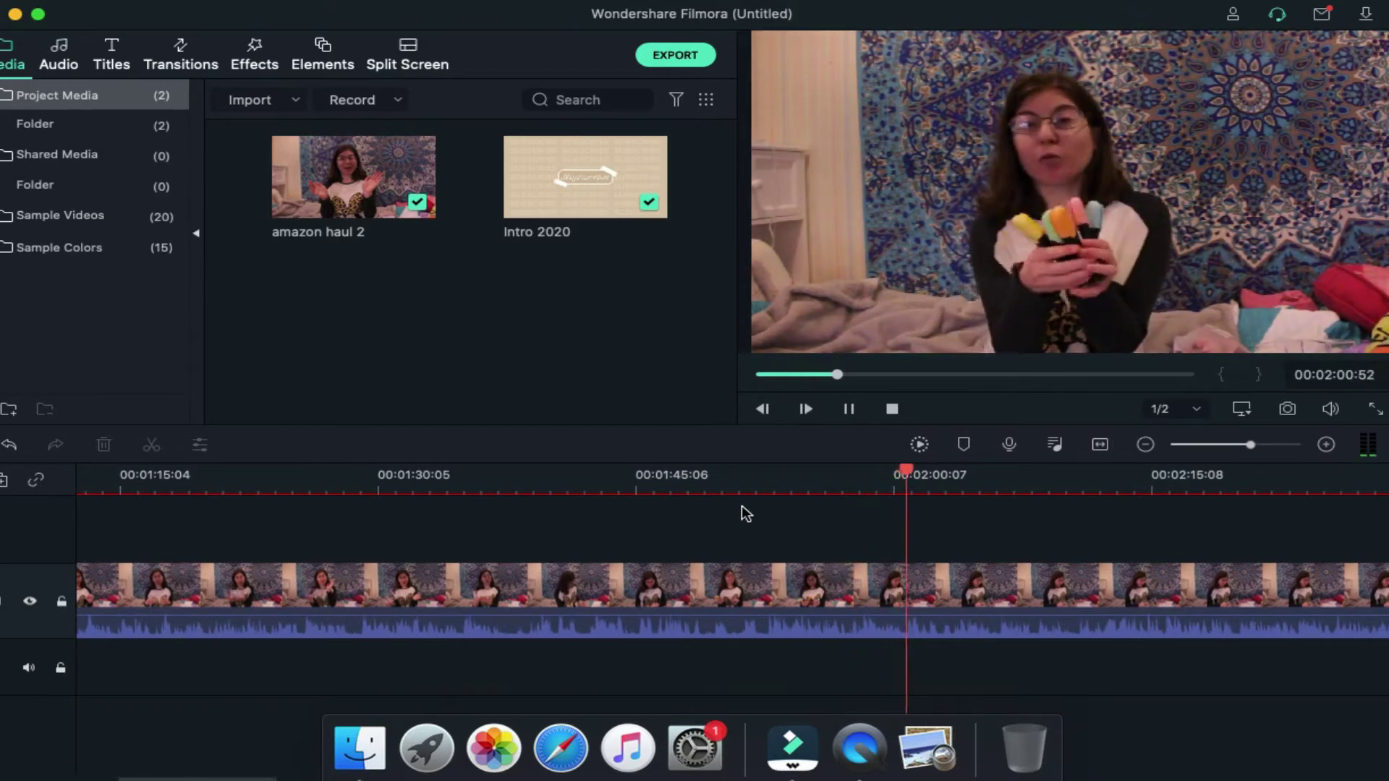
scroll(745, 513, right, 6)
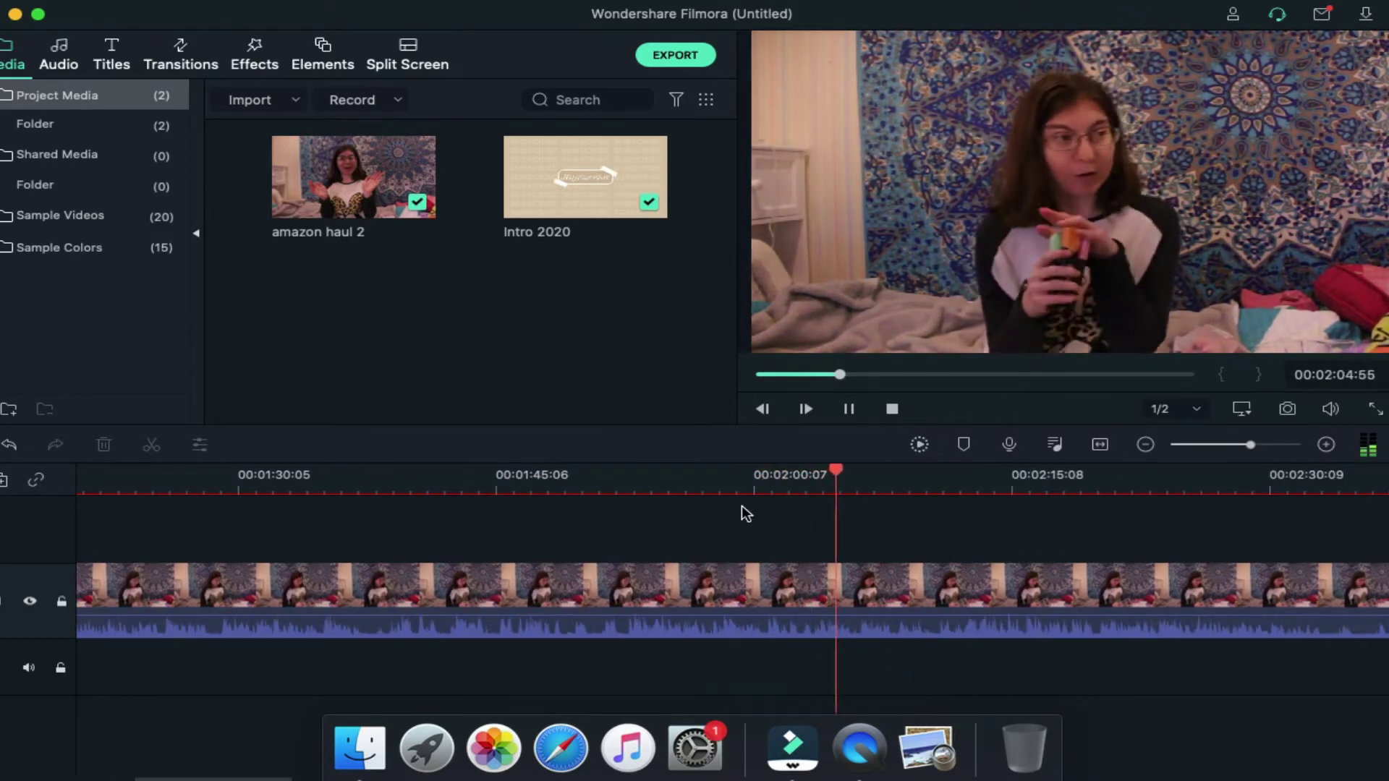
scroll(746, 514, right, 5)
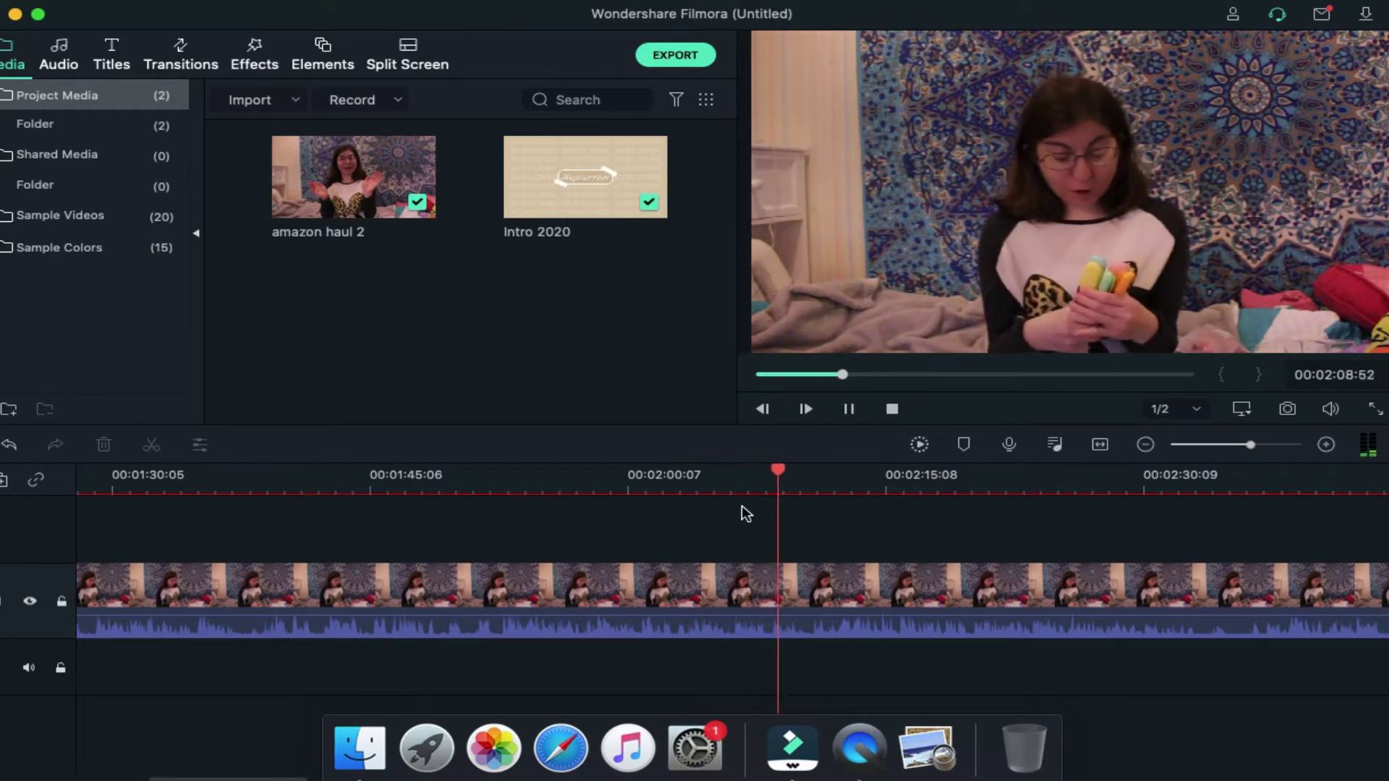
scroll(747, 514, right, 5)
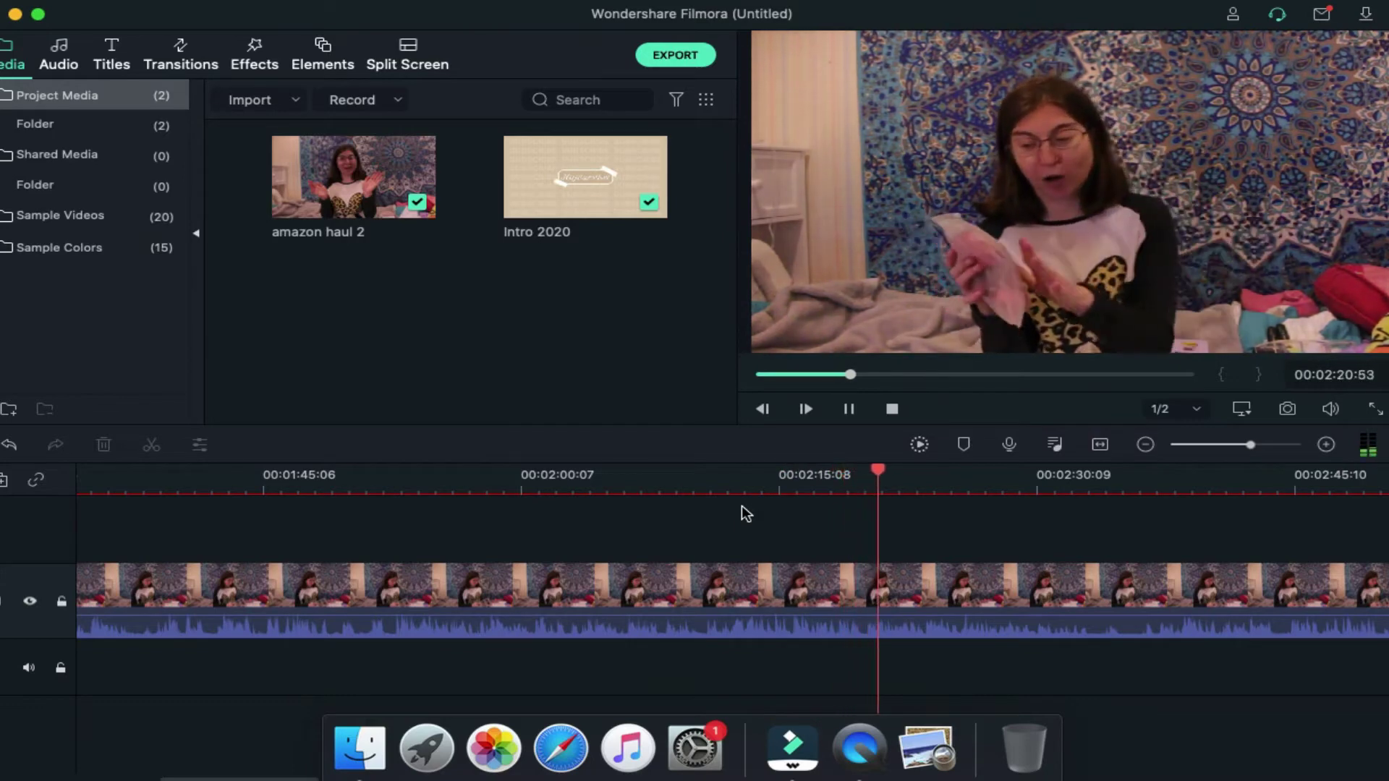
scroll(741, 505, right, 4)
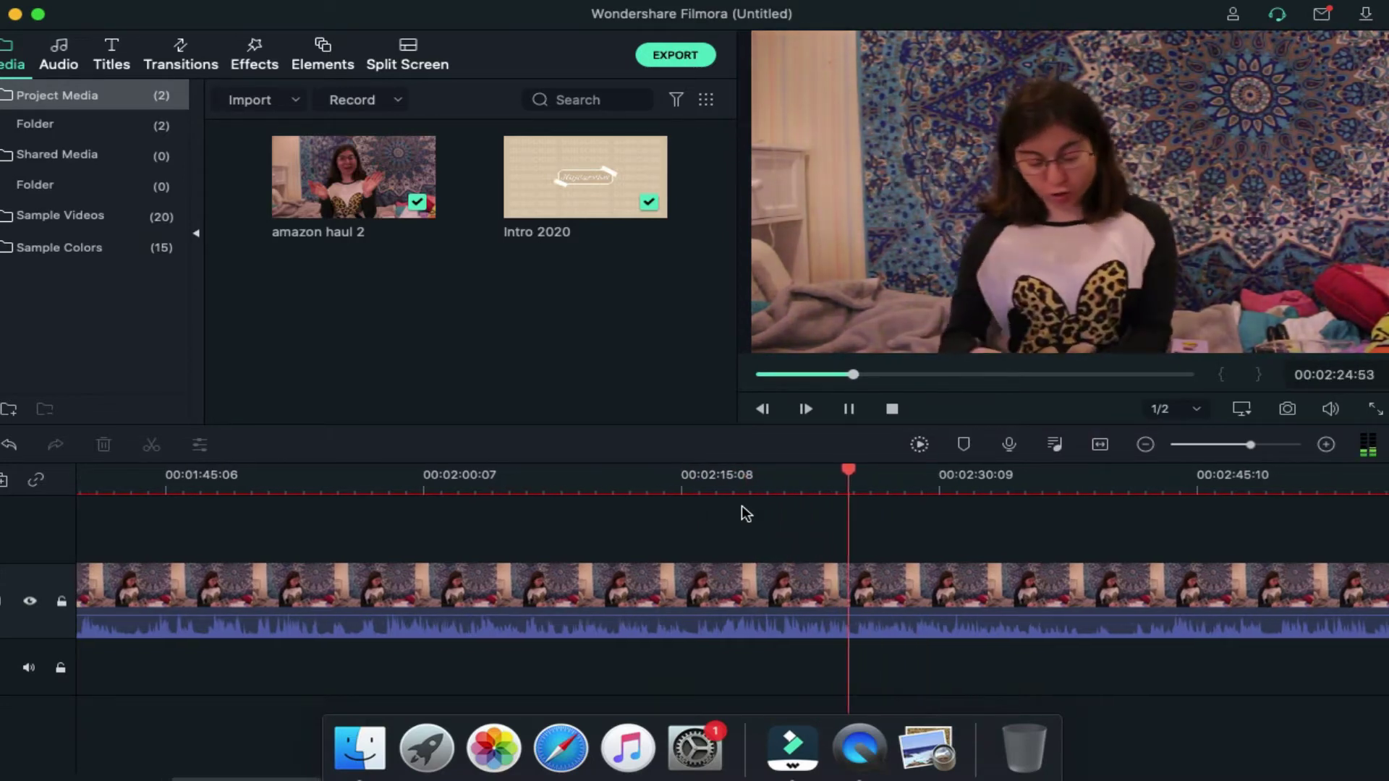
scroll(741, 505, right, 3)
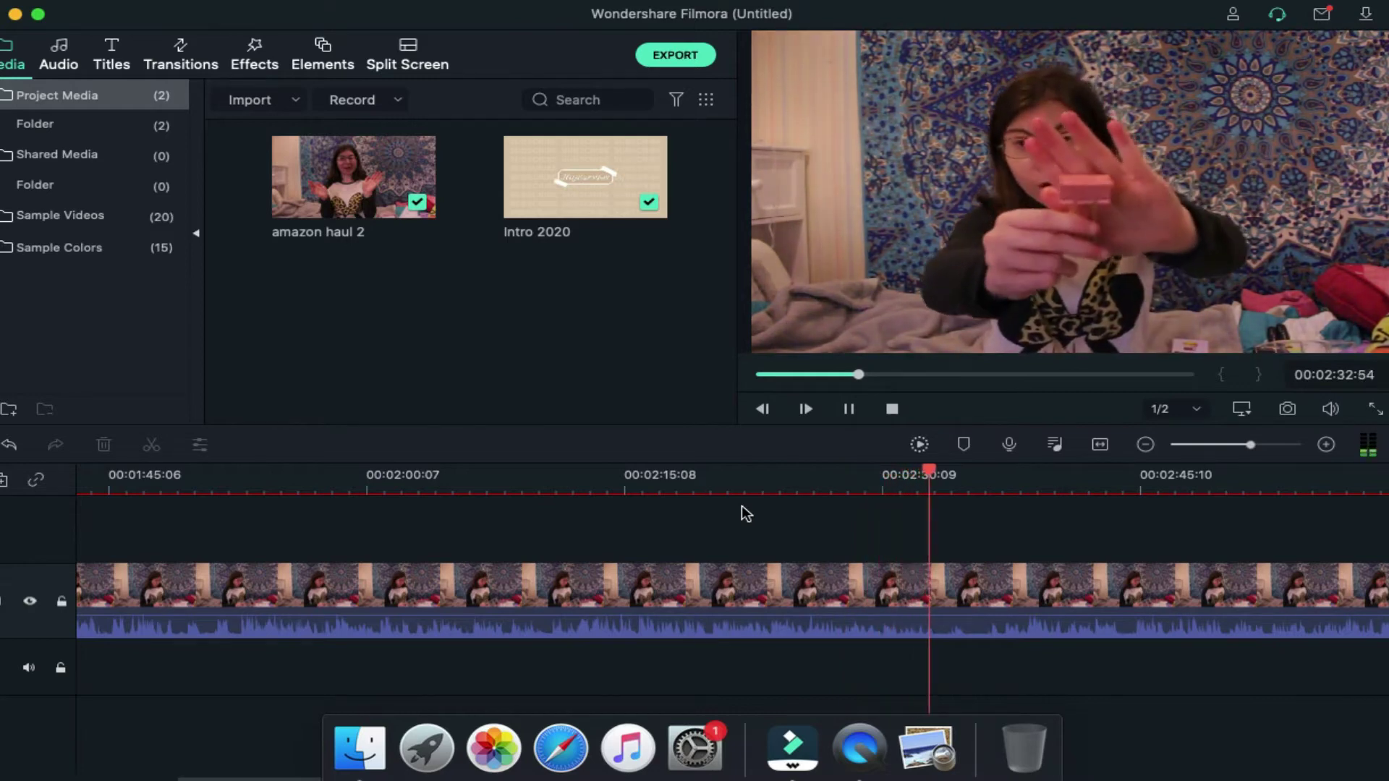
scroll(744, 512, right, 5)
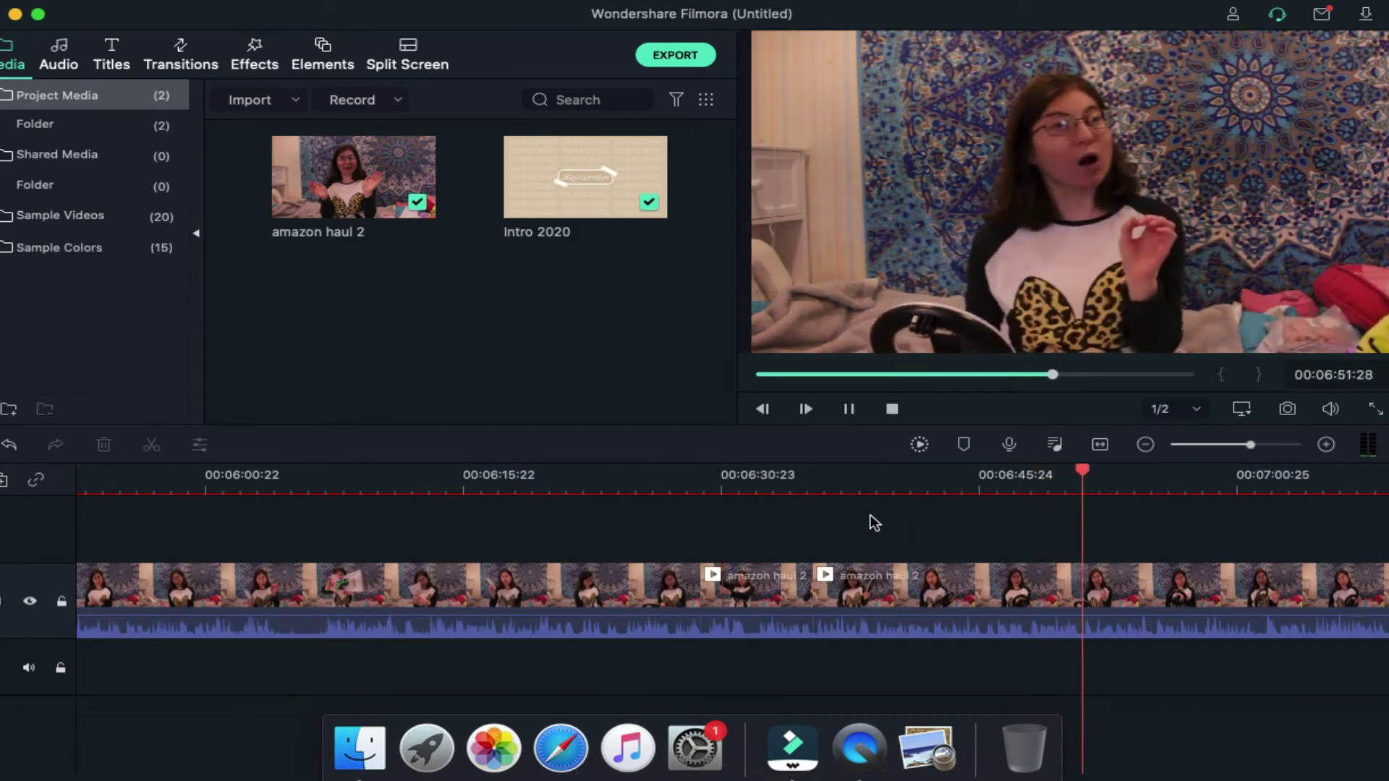
Find the ring light segment near 00:06:51 and split the amazon haul 2 clip at about 00:06:55.
scroll(875, 522, right, 8)
scroll(875, 523, right, 5)
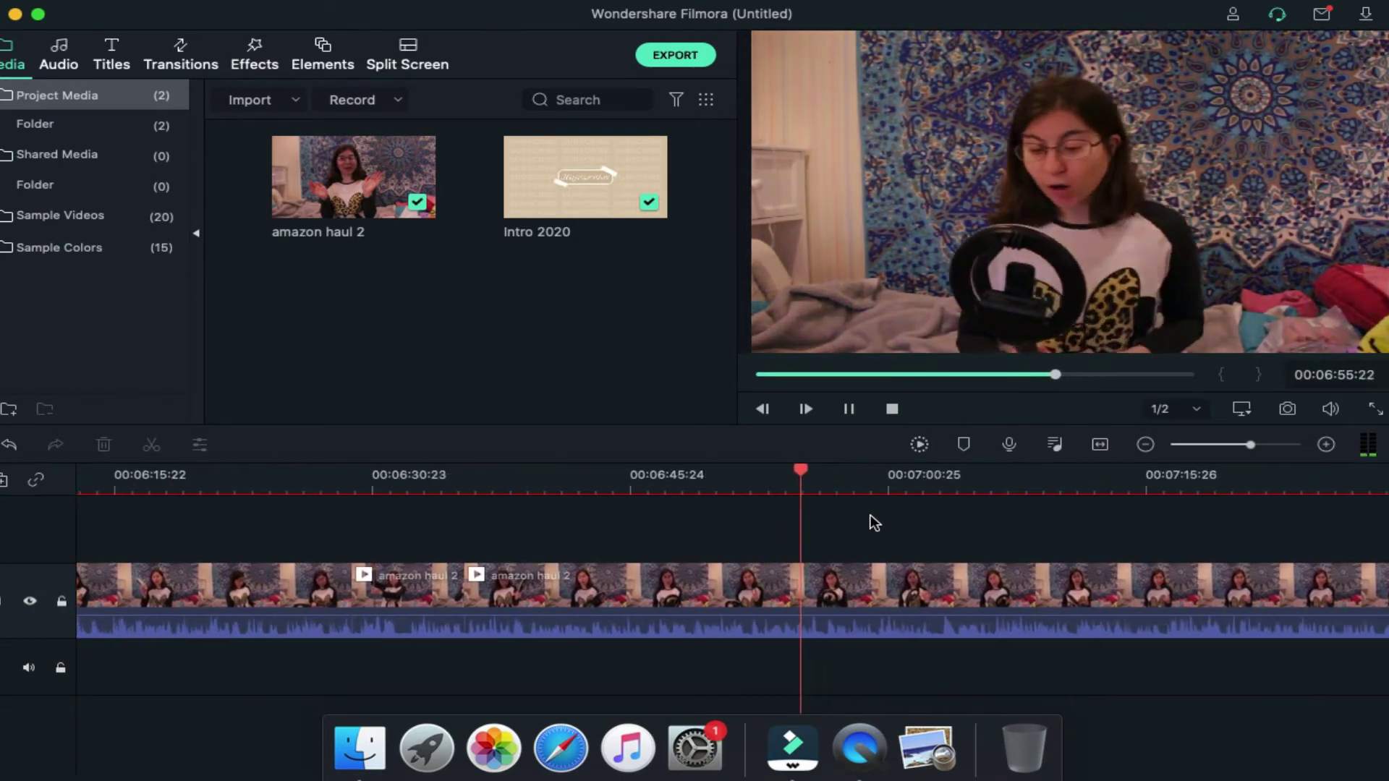
click(745, 484)
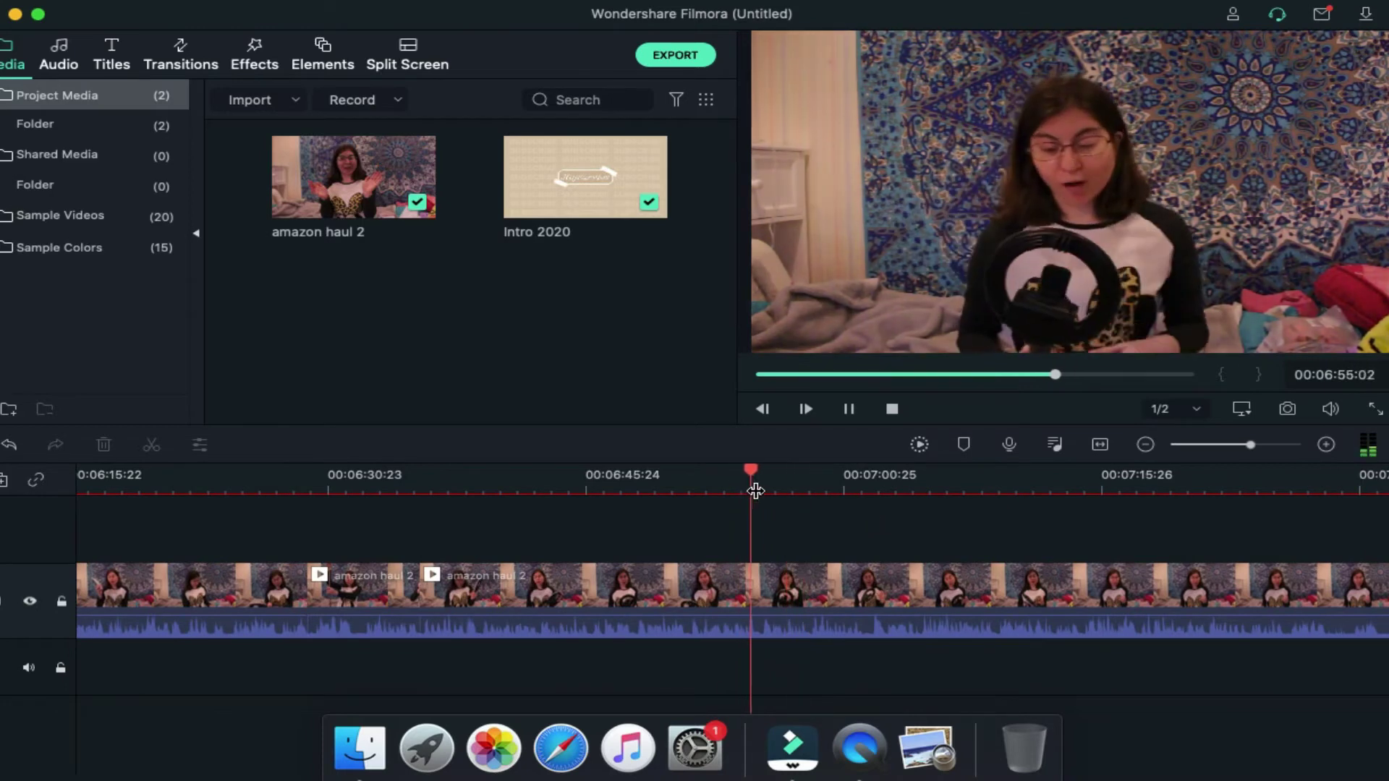
key(space)
key(super+b)
Check the footage after the ring light split up to about 00:07:07 and select the clip starting at that split.
click(794, 487)
click(850, 489)
key(space)
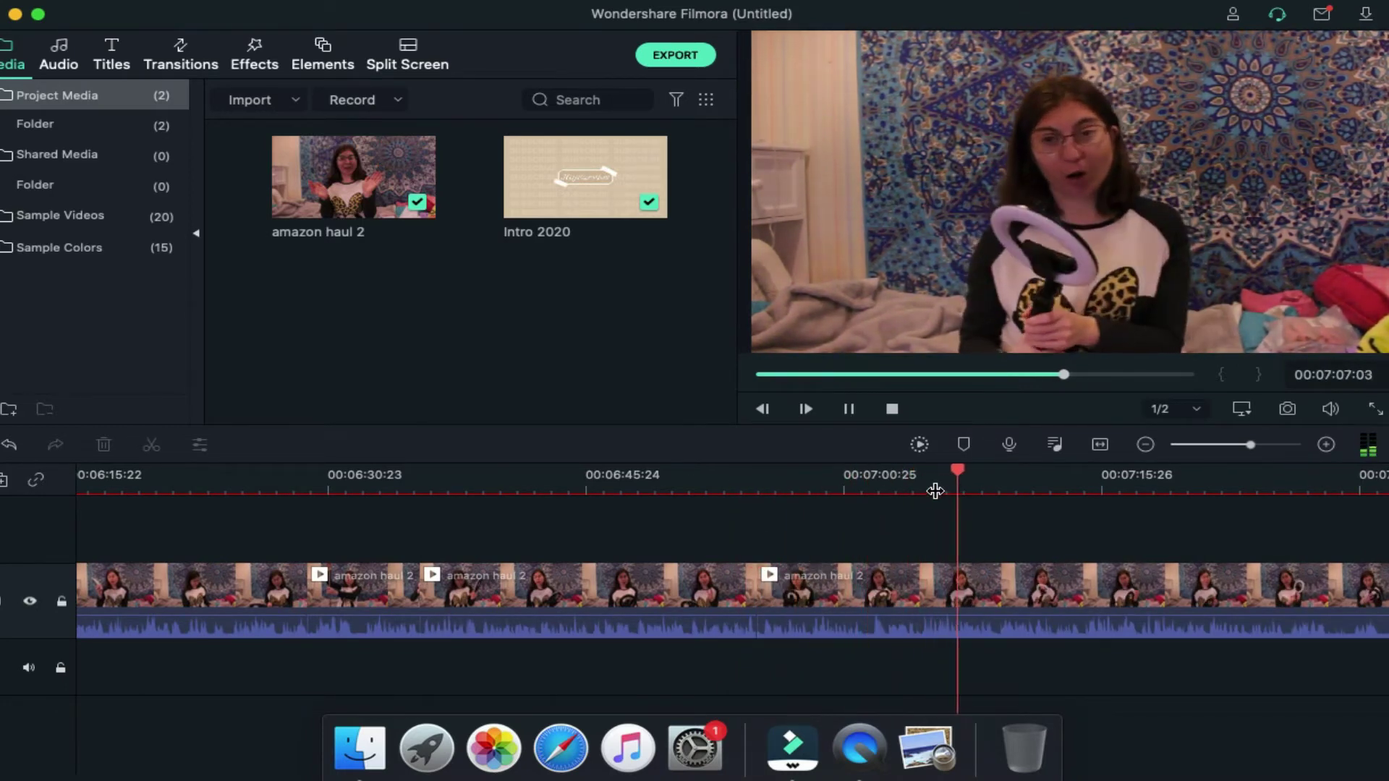
click(799, 579)
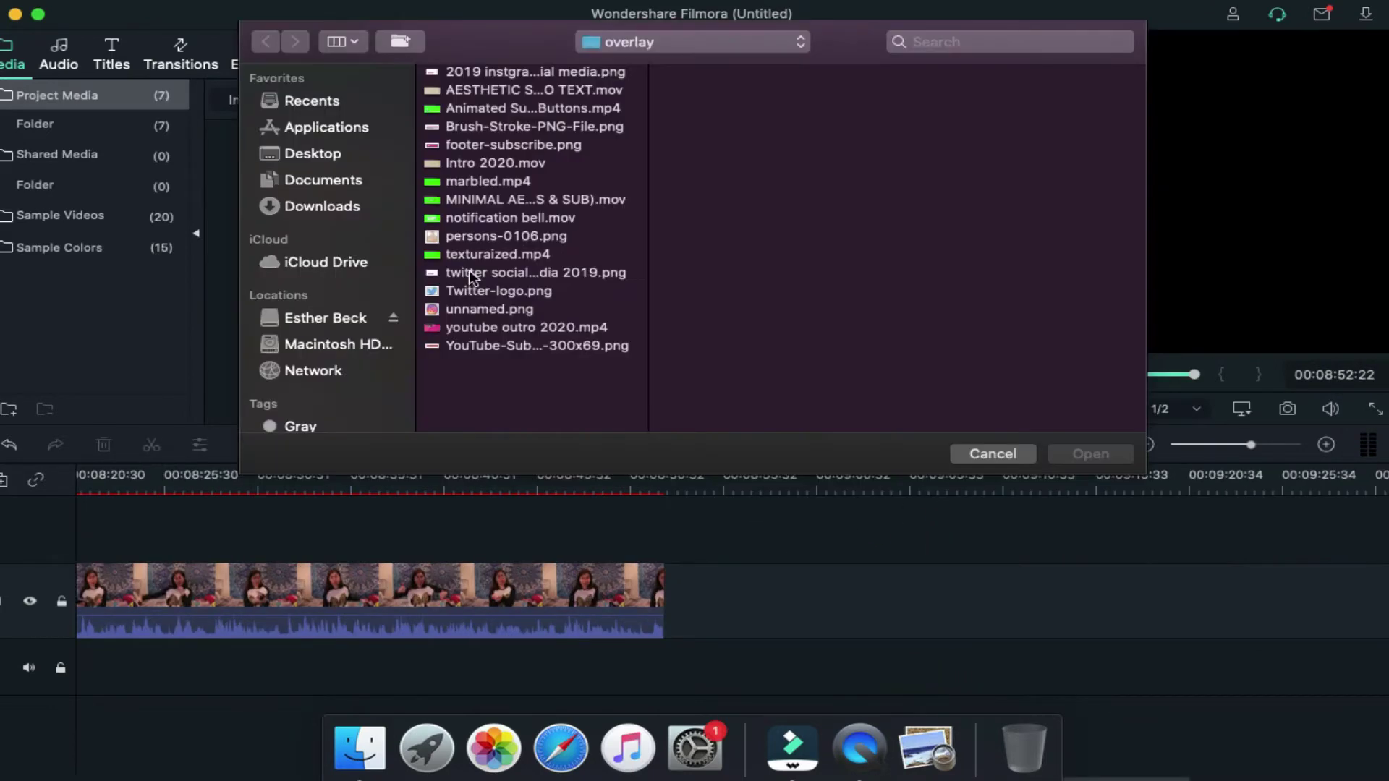
Import youtube outro 2020.mp4 from the overlay folder and place it on the video track directly after the last clip.
click(474, 331)
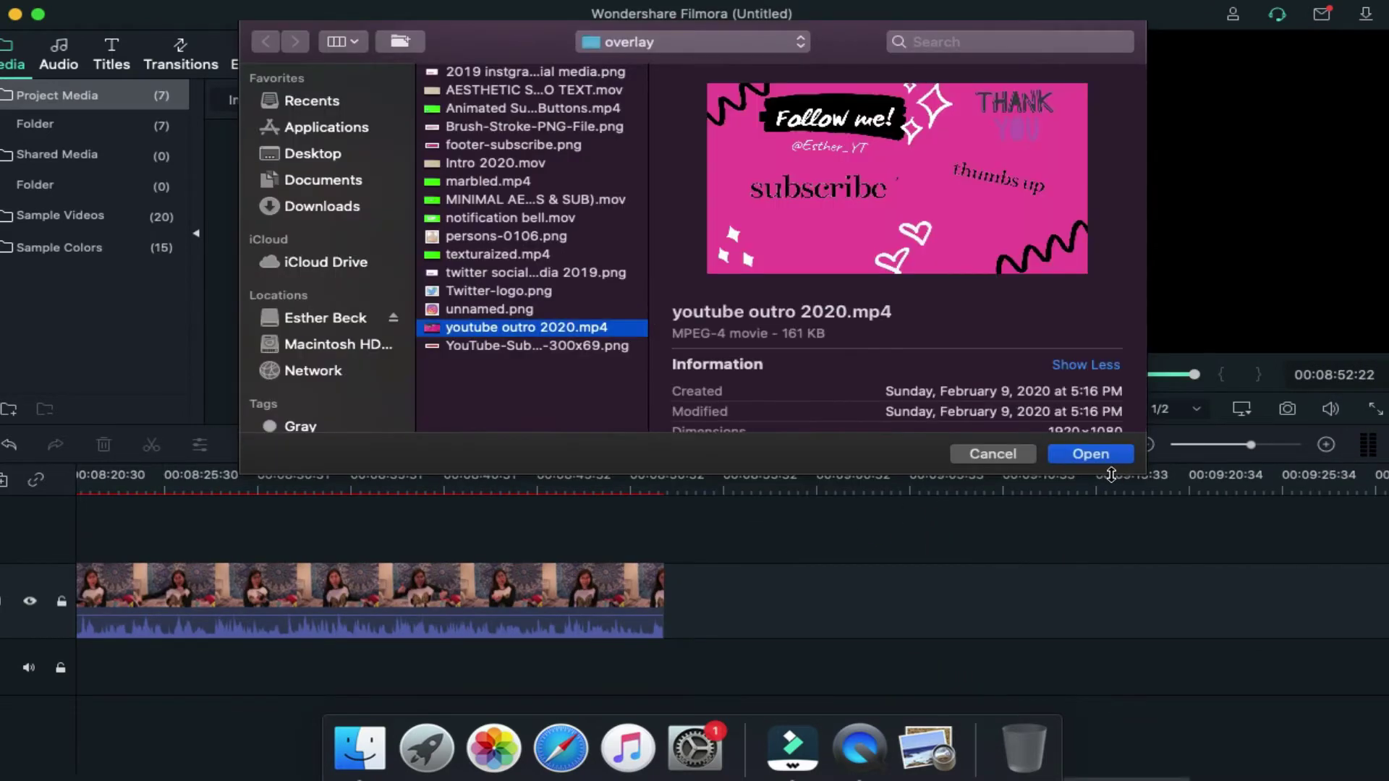
click(1101, 457)
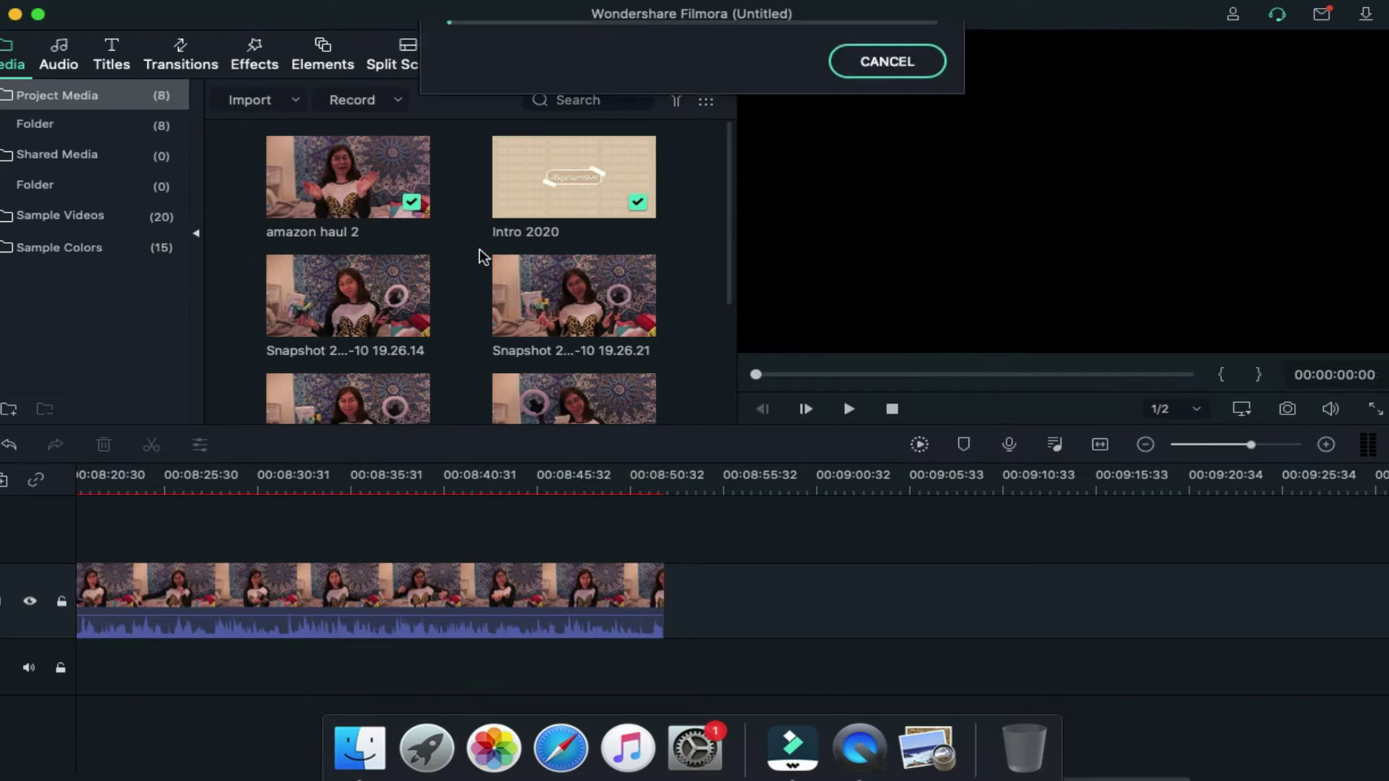
drag(586, 321, 677, 608)
drag(731, 514, 731, 516)
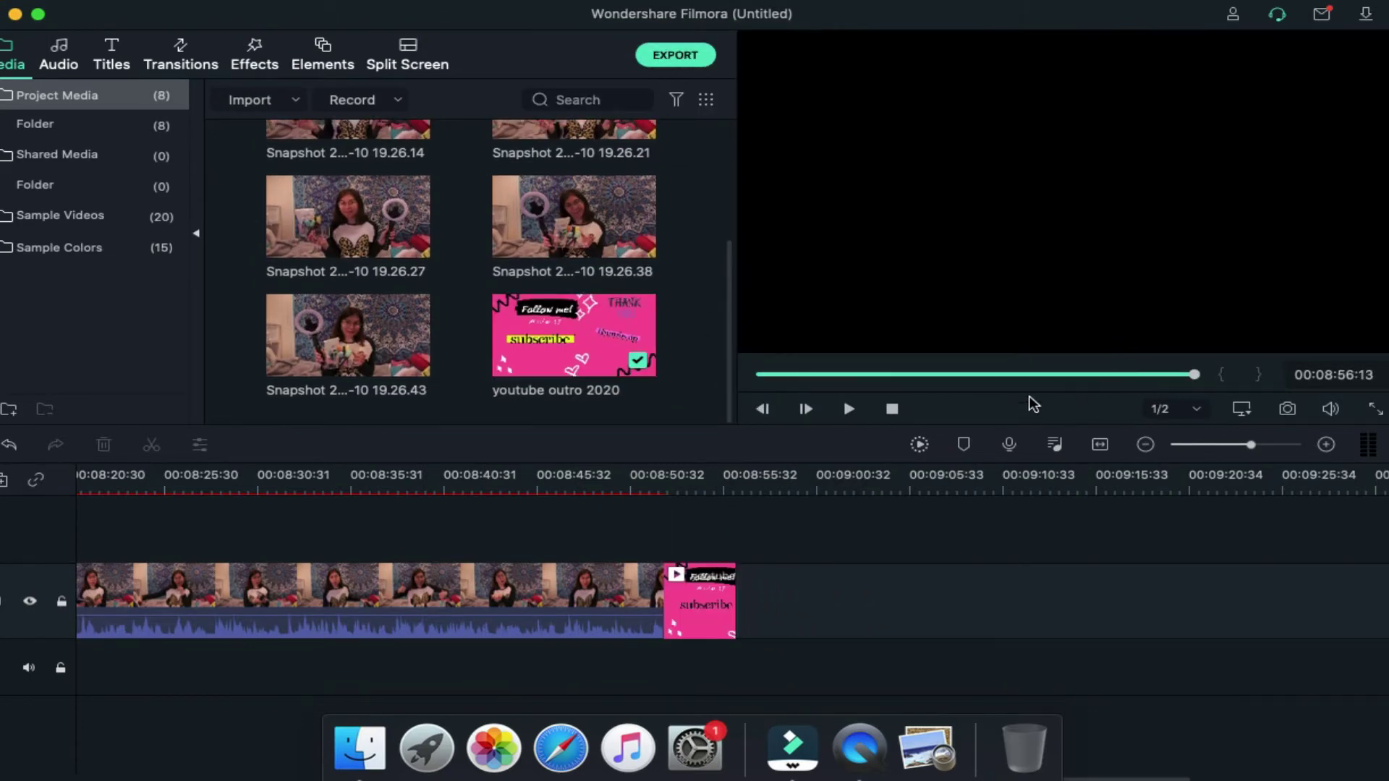
Render the timeline preview and save the project as Amazon Haul Part 2 in the Project folder.
click(920, 444)
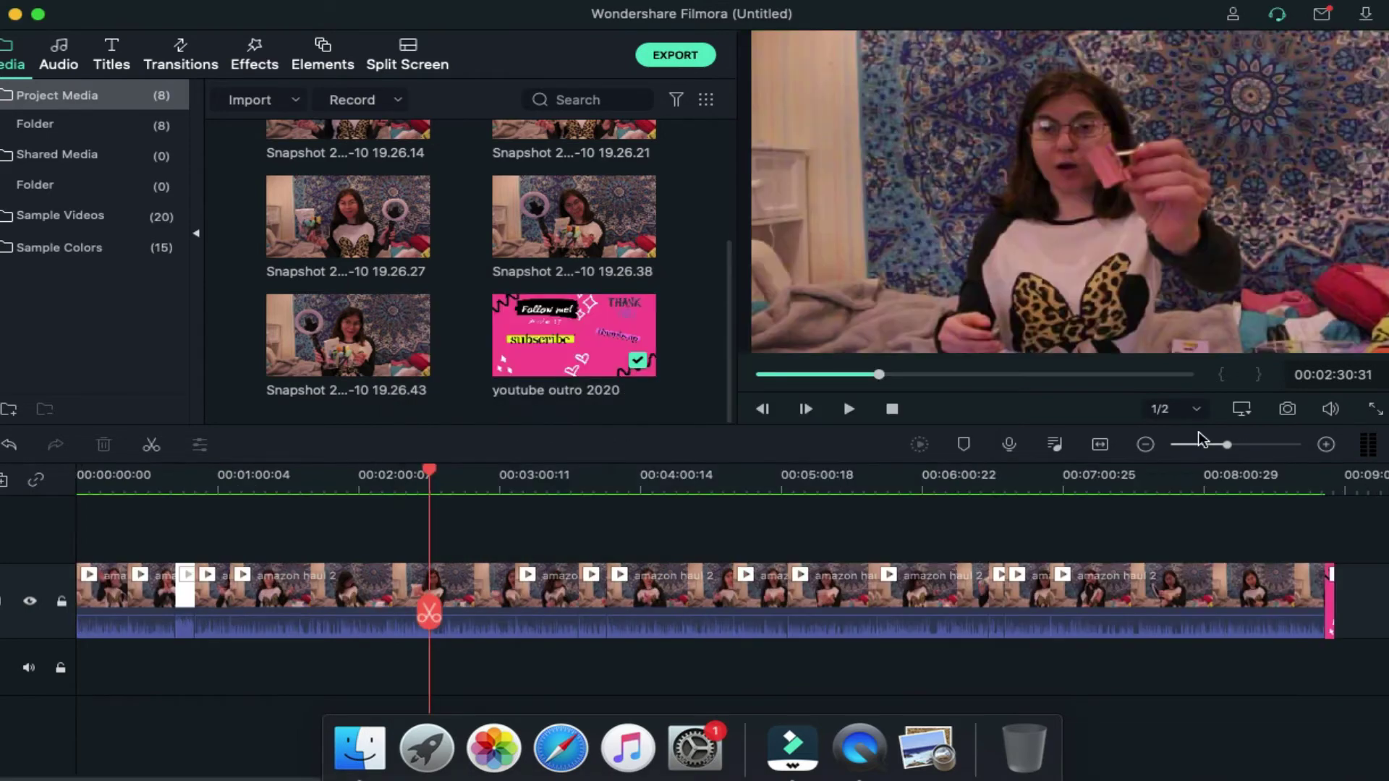
key(super+s)
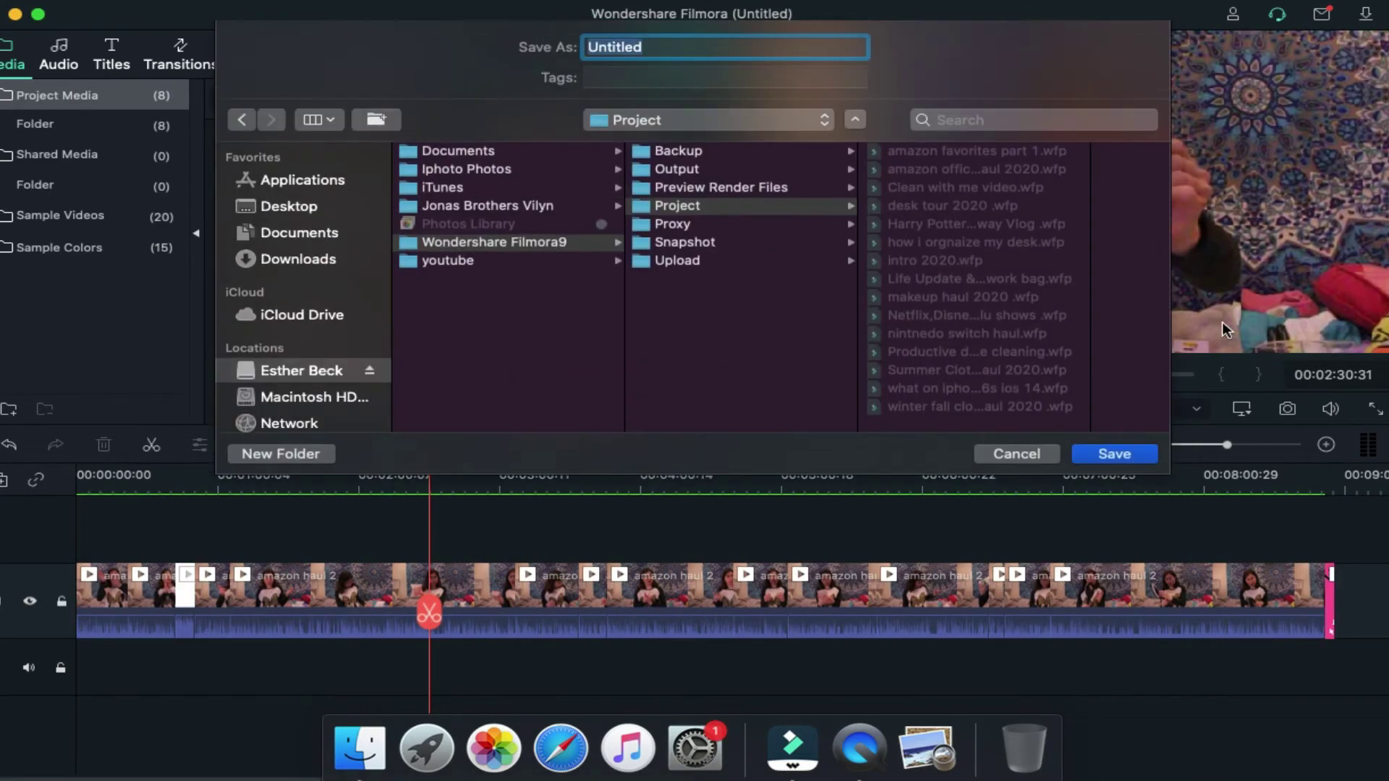
text(Amazon Haul )
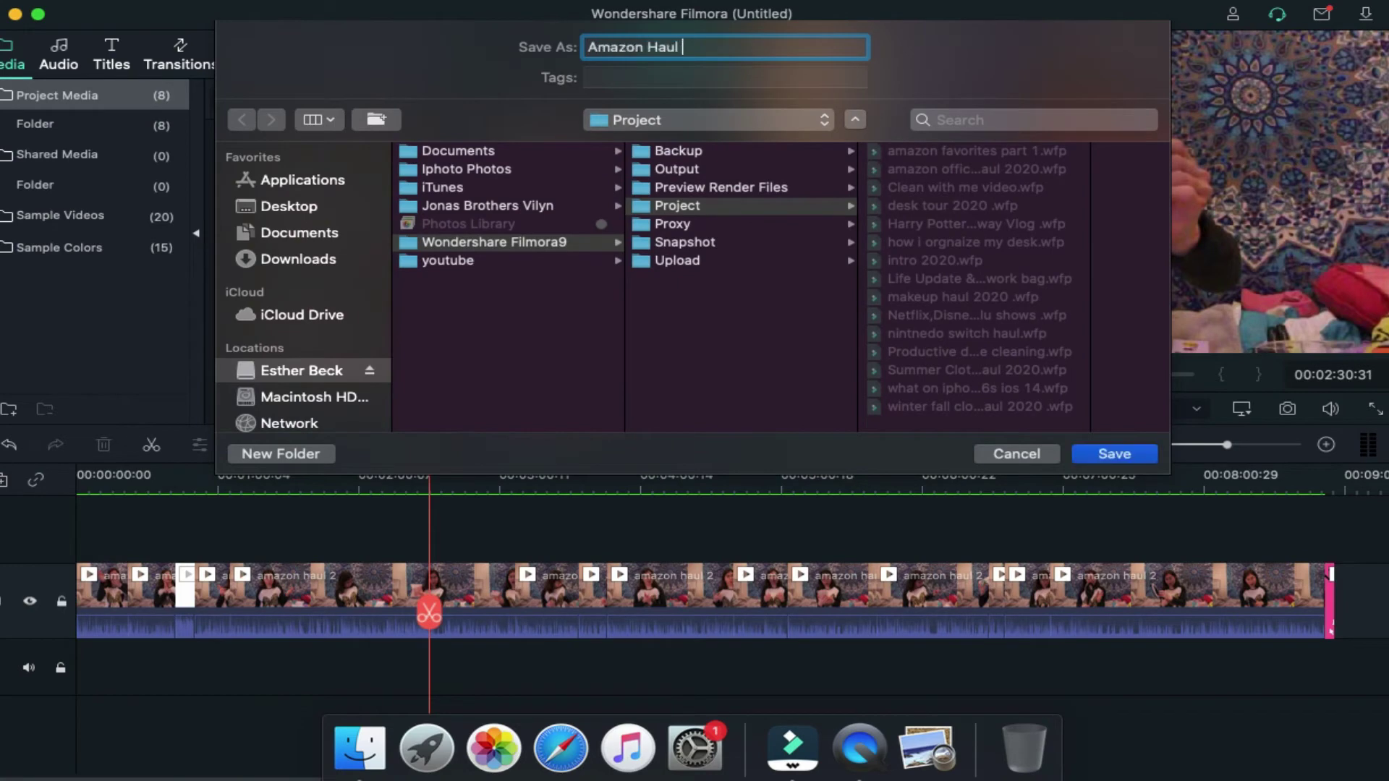
text(Part 2)
key(Return)
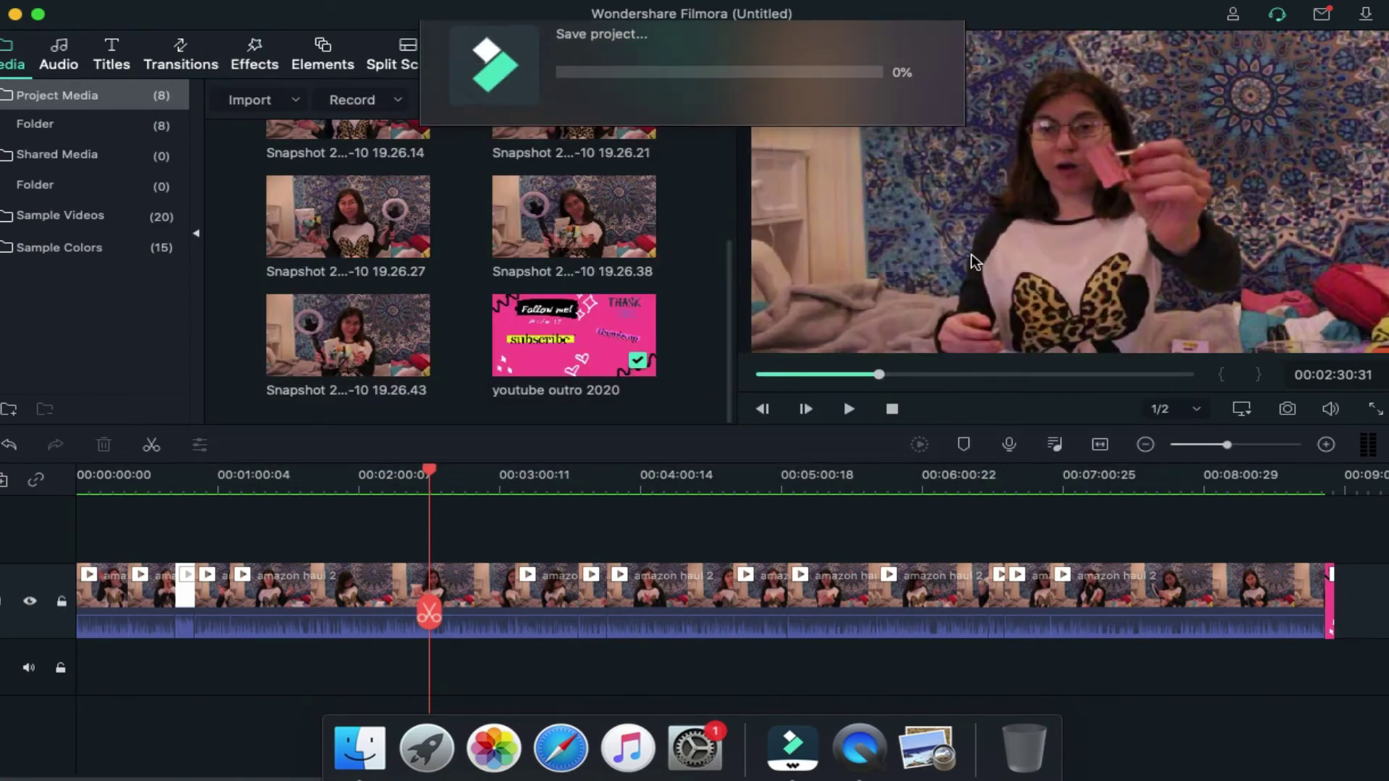
Start a media import and open the overlay folder inside youtube > Extra for youtube on the external drive.
click(250, 101)
click(267, 126)
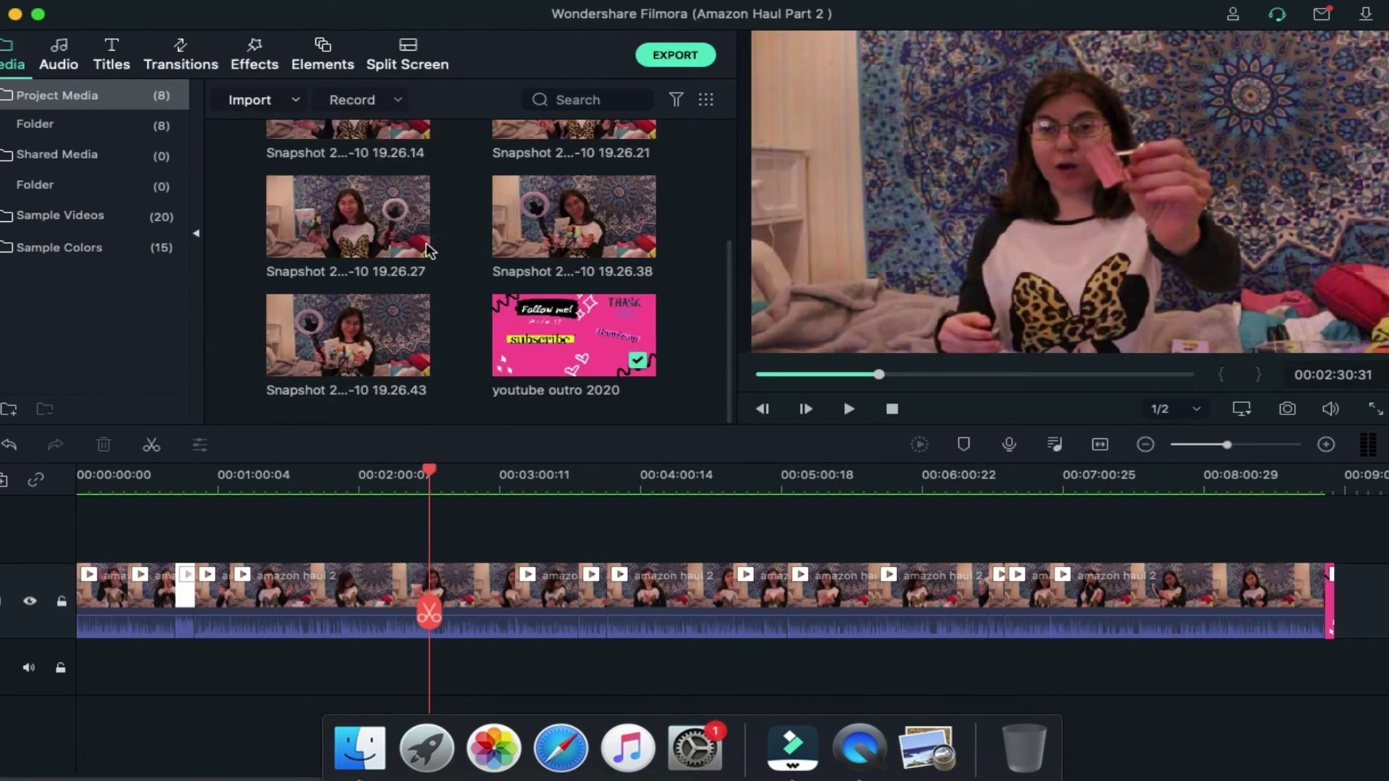
click(337, 321)
click(474, 182)
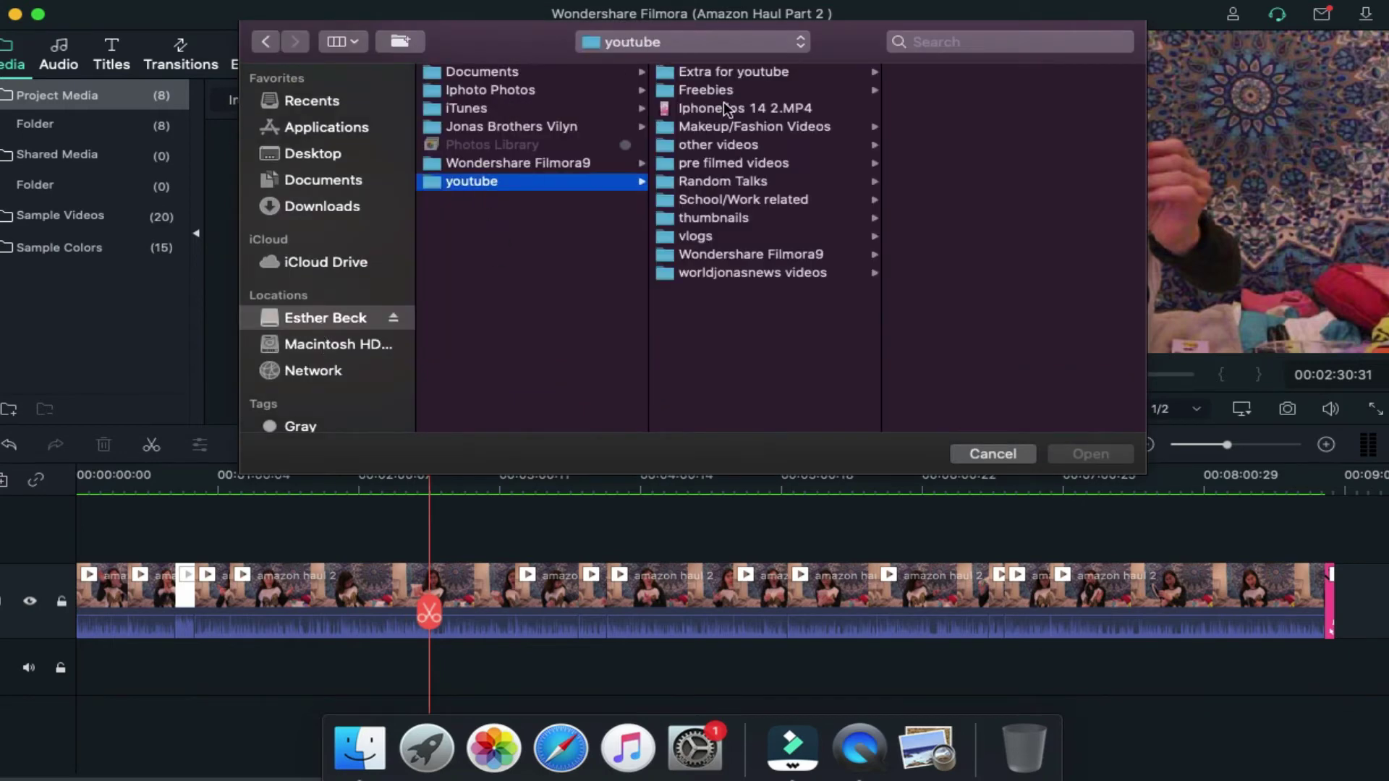
click(765, 73)
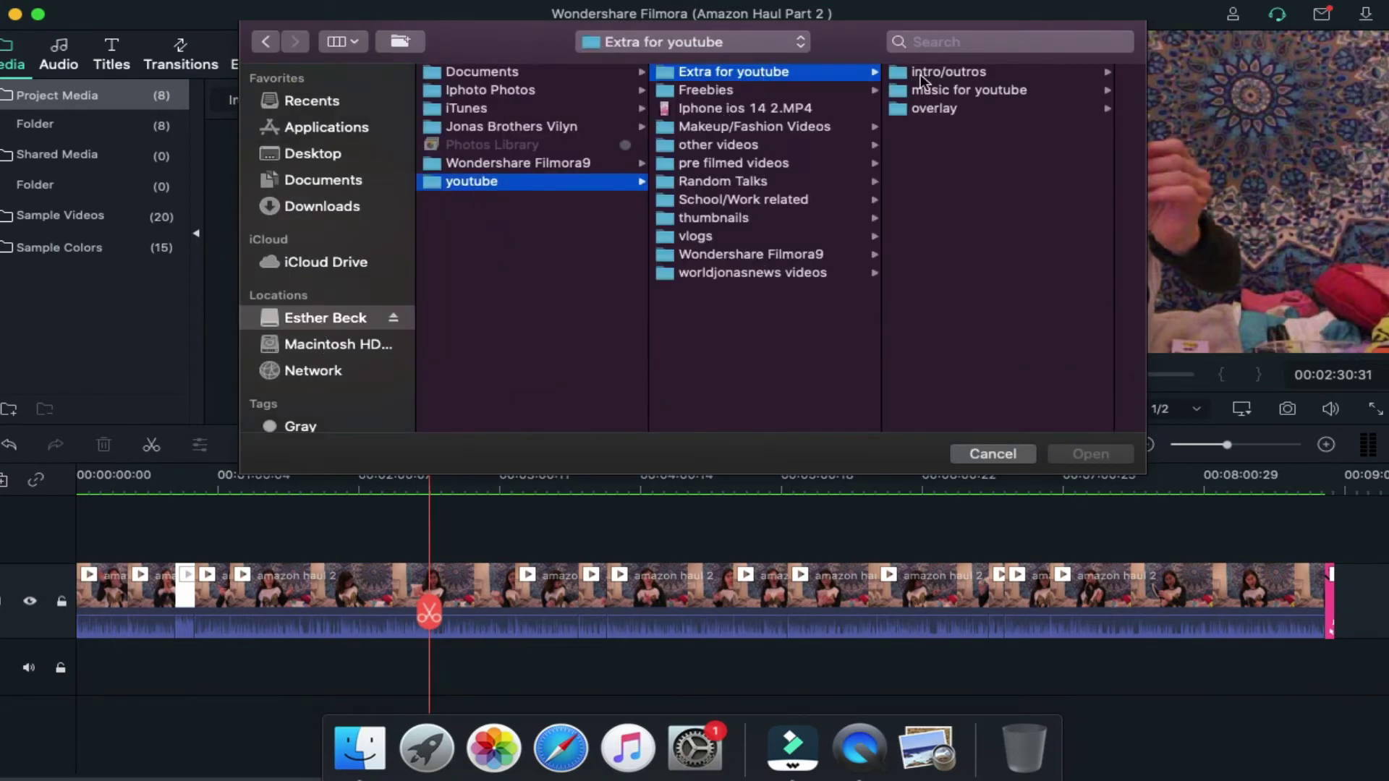
click(936, 109)
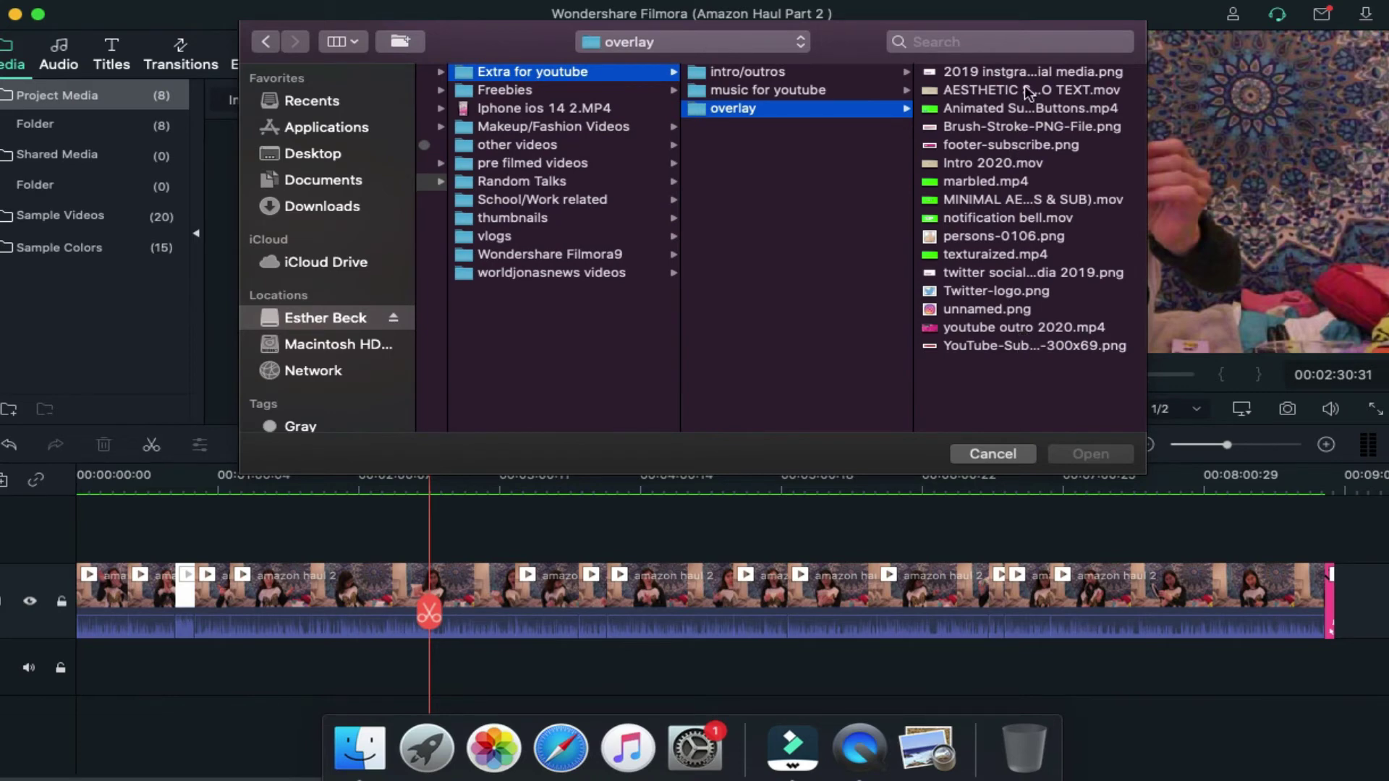
Import 2019 instgram social media.png and place it on the track above the haul footage at about 00:02:04.
click(1005, 275)
click(741, 146)
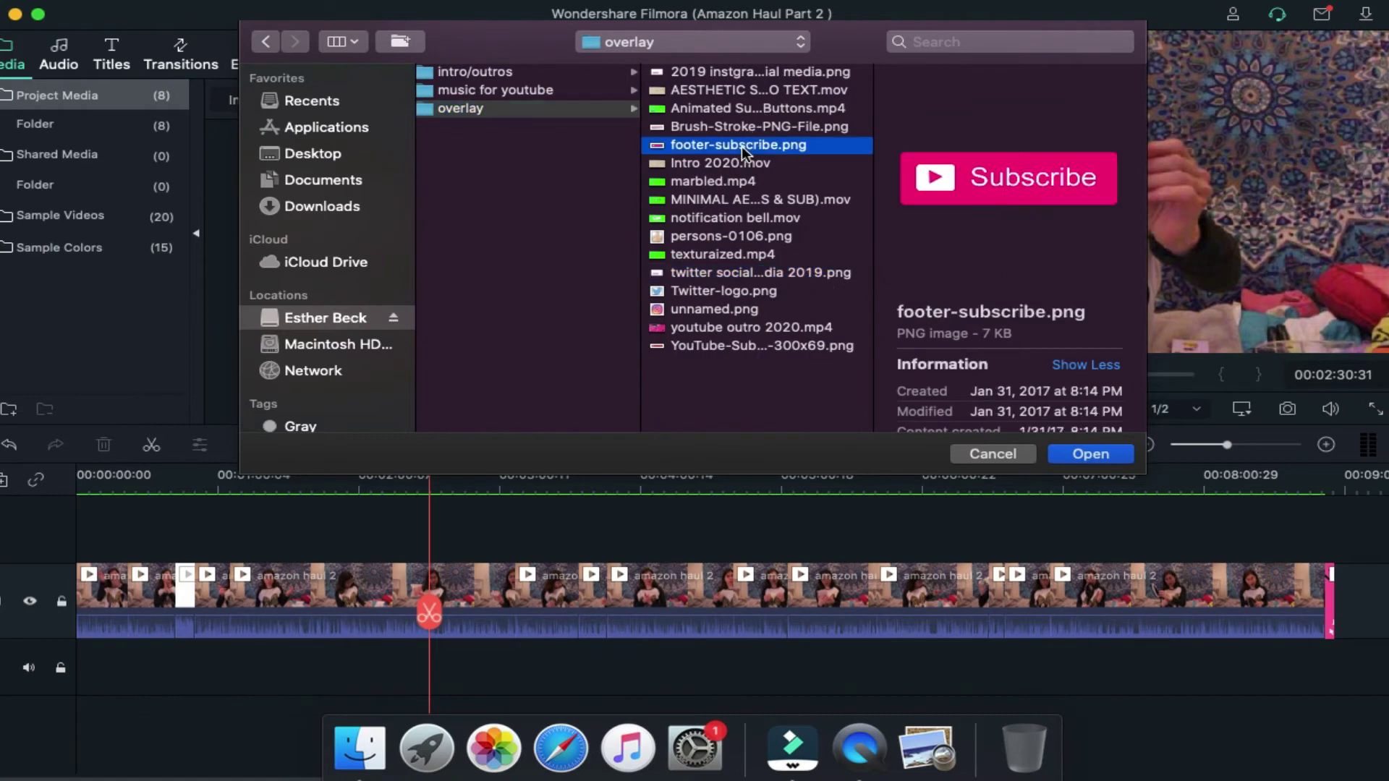
click(758, 344)
click(749, 276)
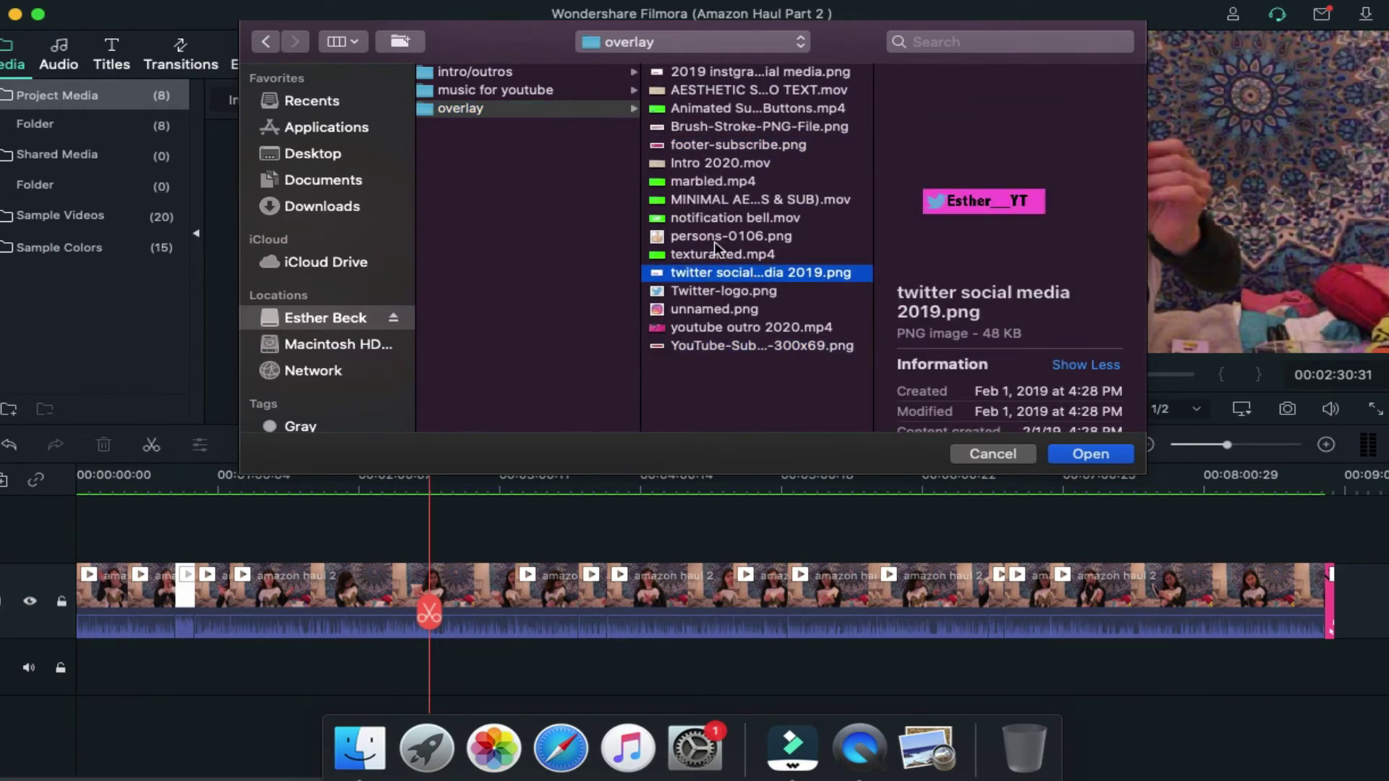
click(696, 127)
click(701, 72)
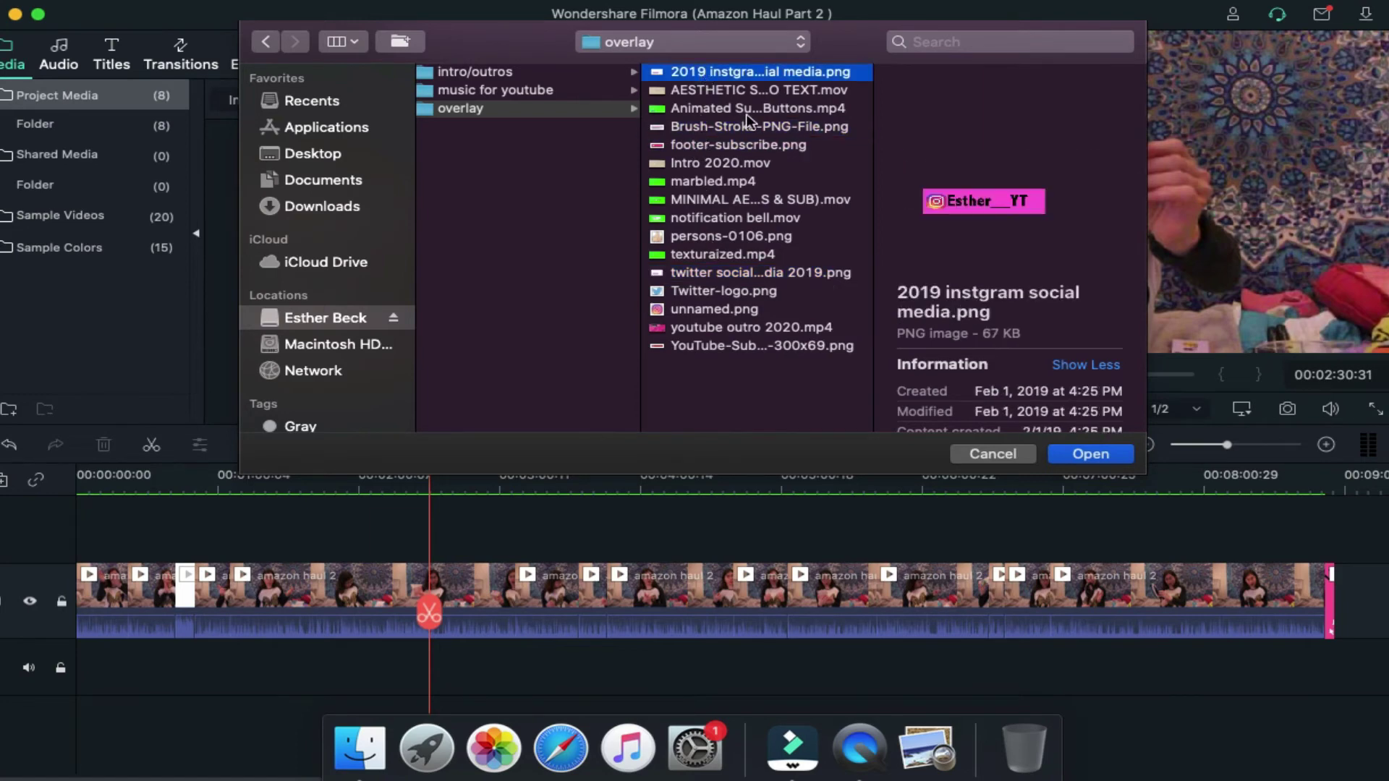
click(1099, 451)
drag(404, 206, 374, 536)
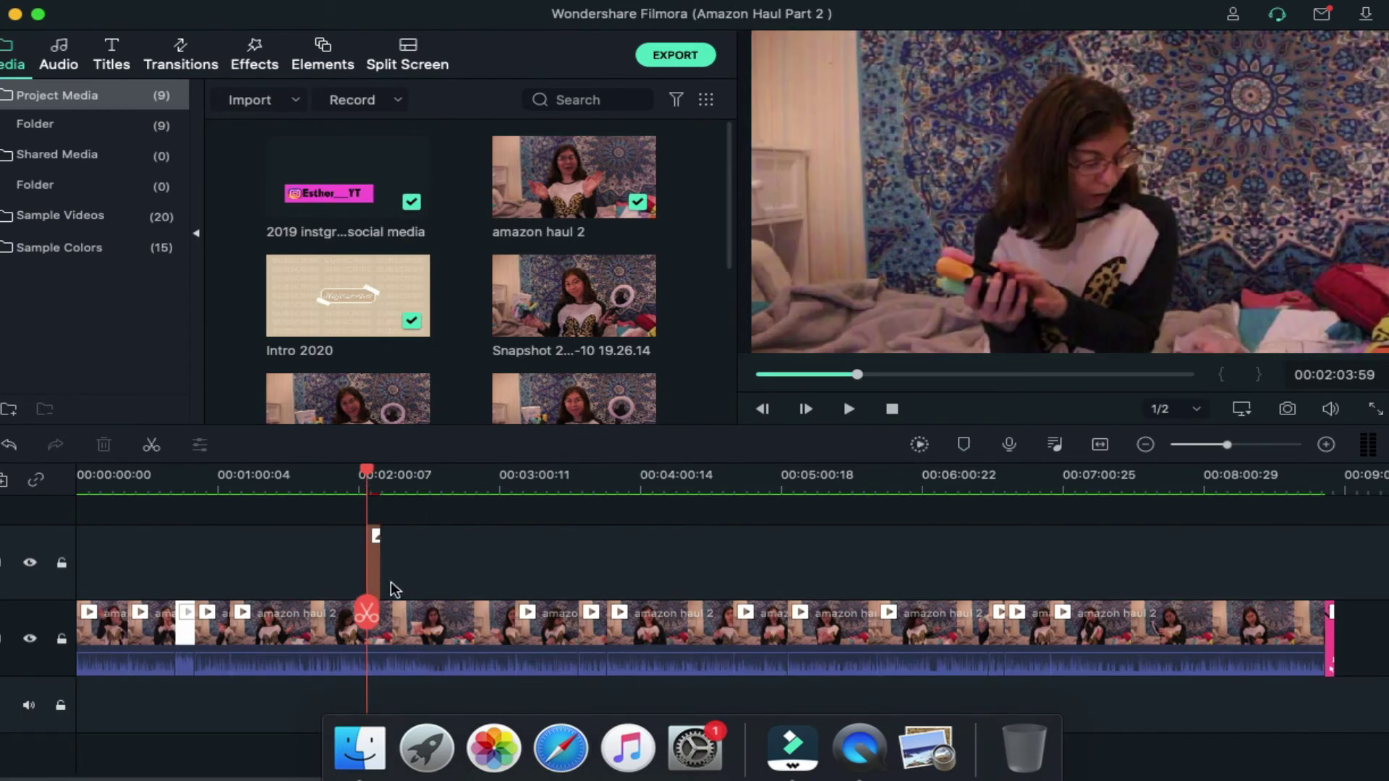
key(space)
Move the Instagram graphic to the lower-left area of the video frame and render the timeline preview.
double_click(374, 564)
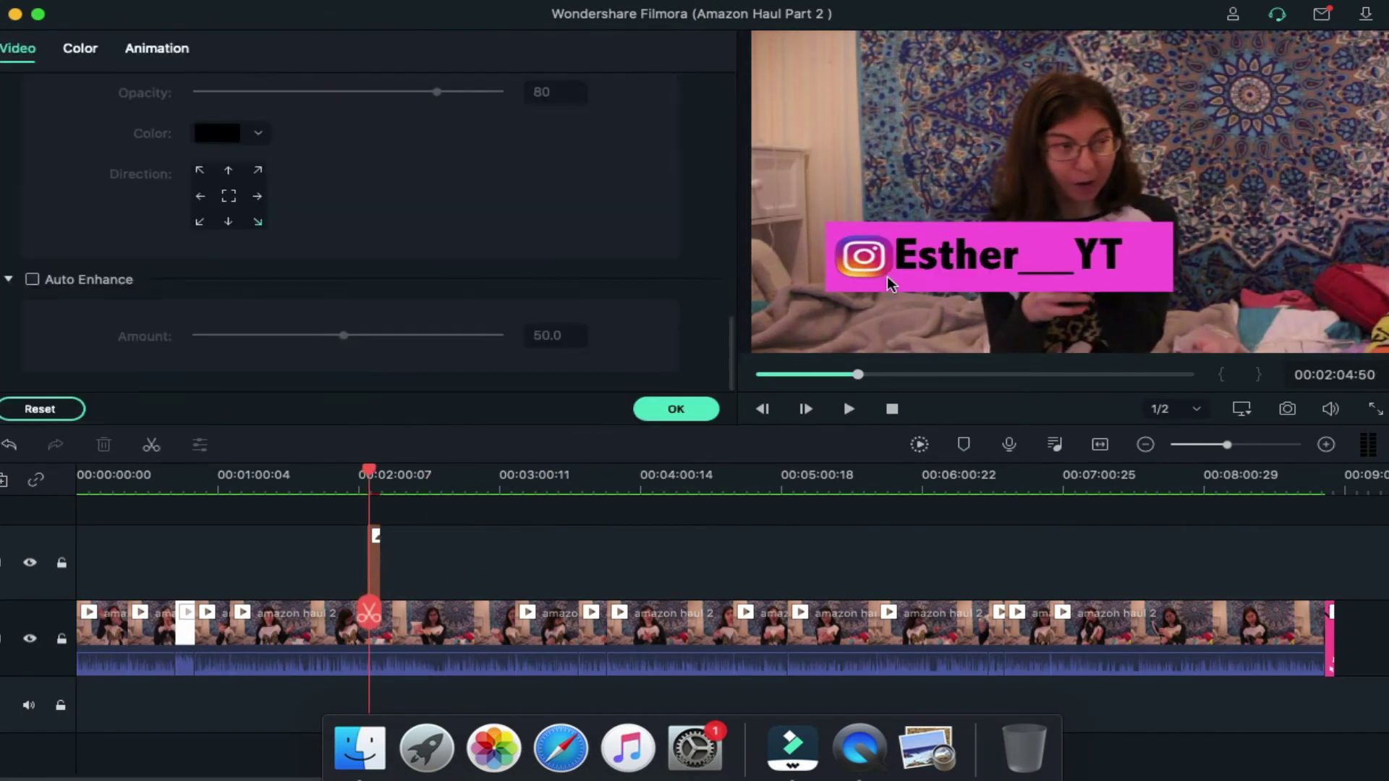
drag(901, 255, 844, 307)
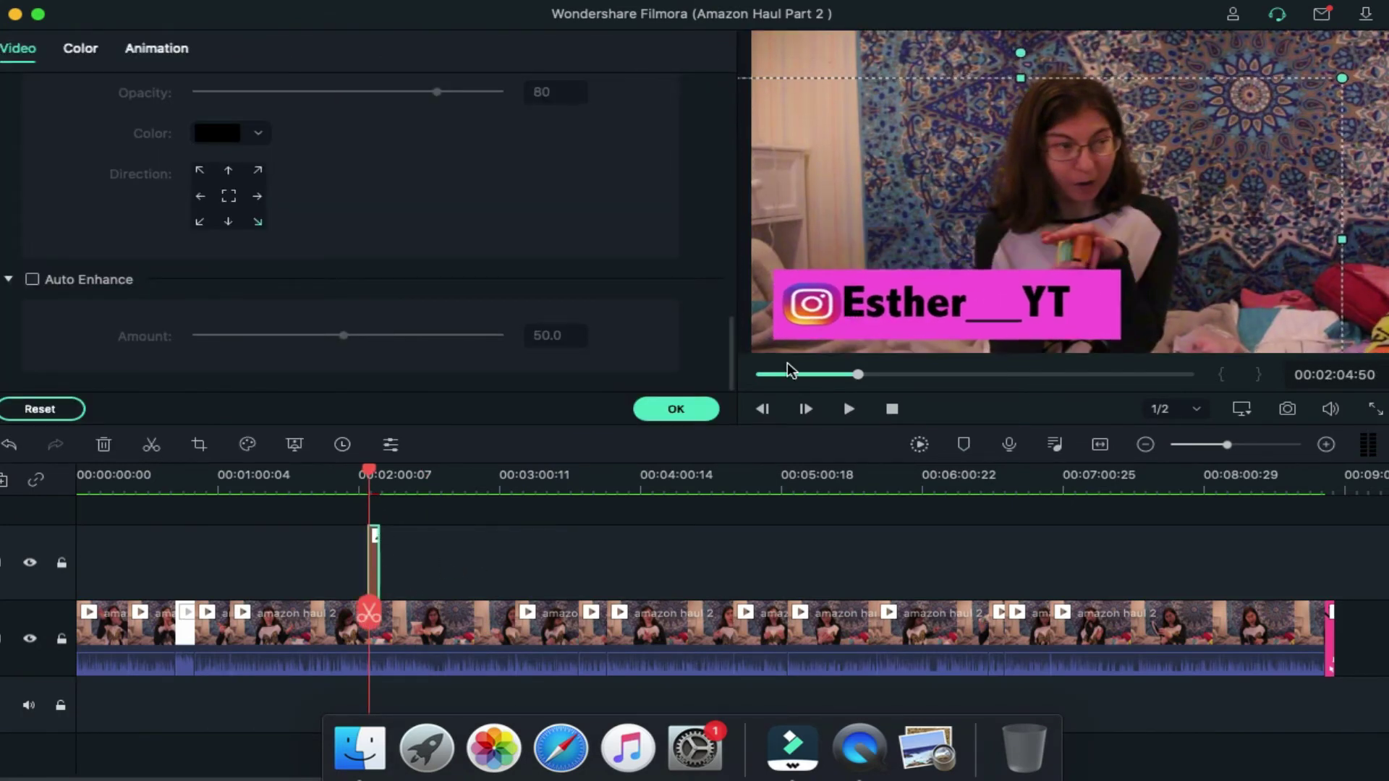
click(684, 418)
click(920, 445)
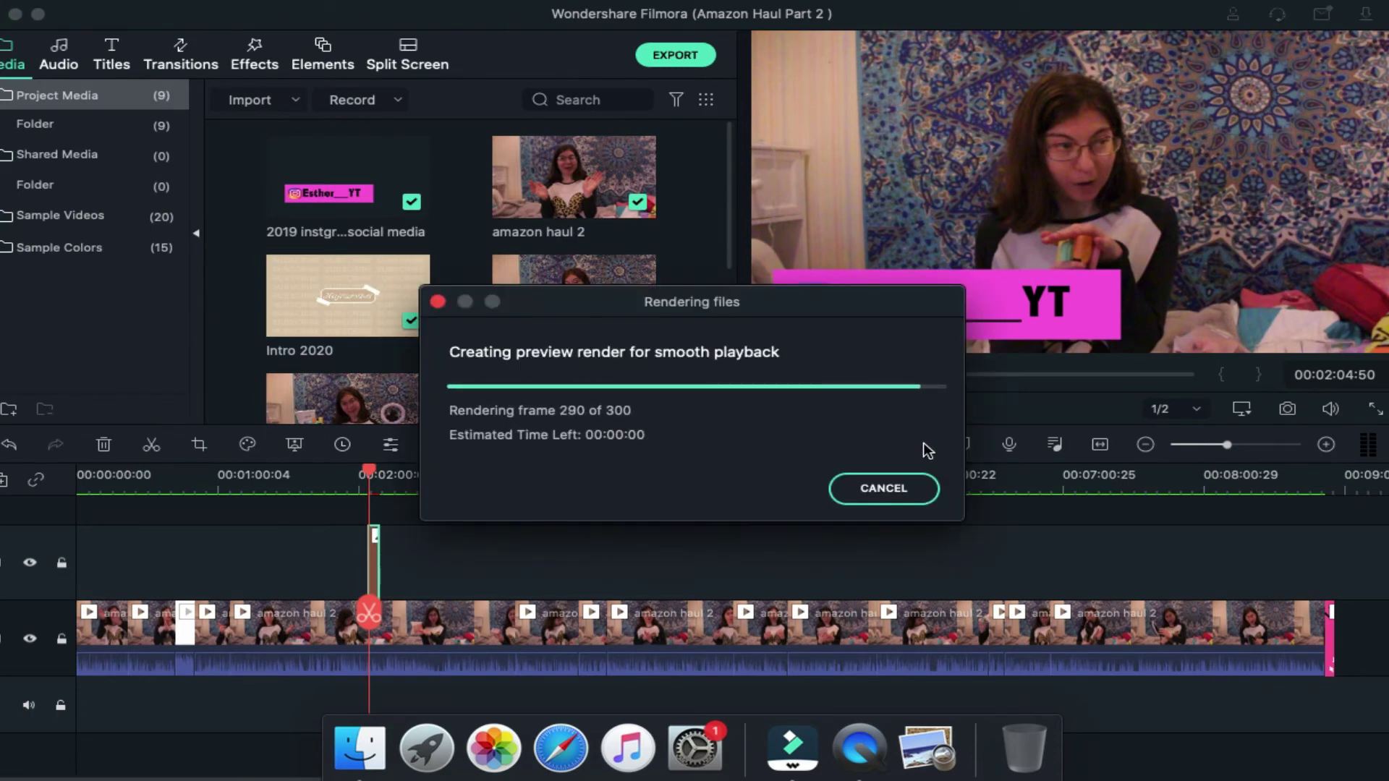
Open the export settings for creating a video file.
click(222, 3)
mouse_move(449, 2)
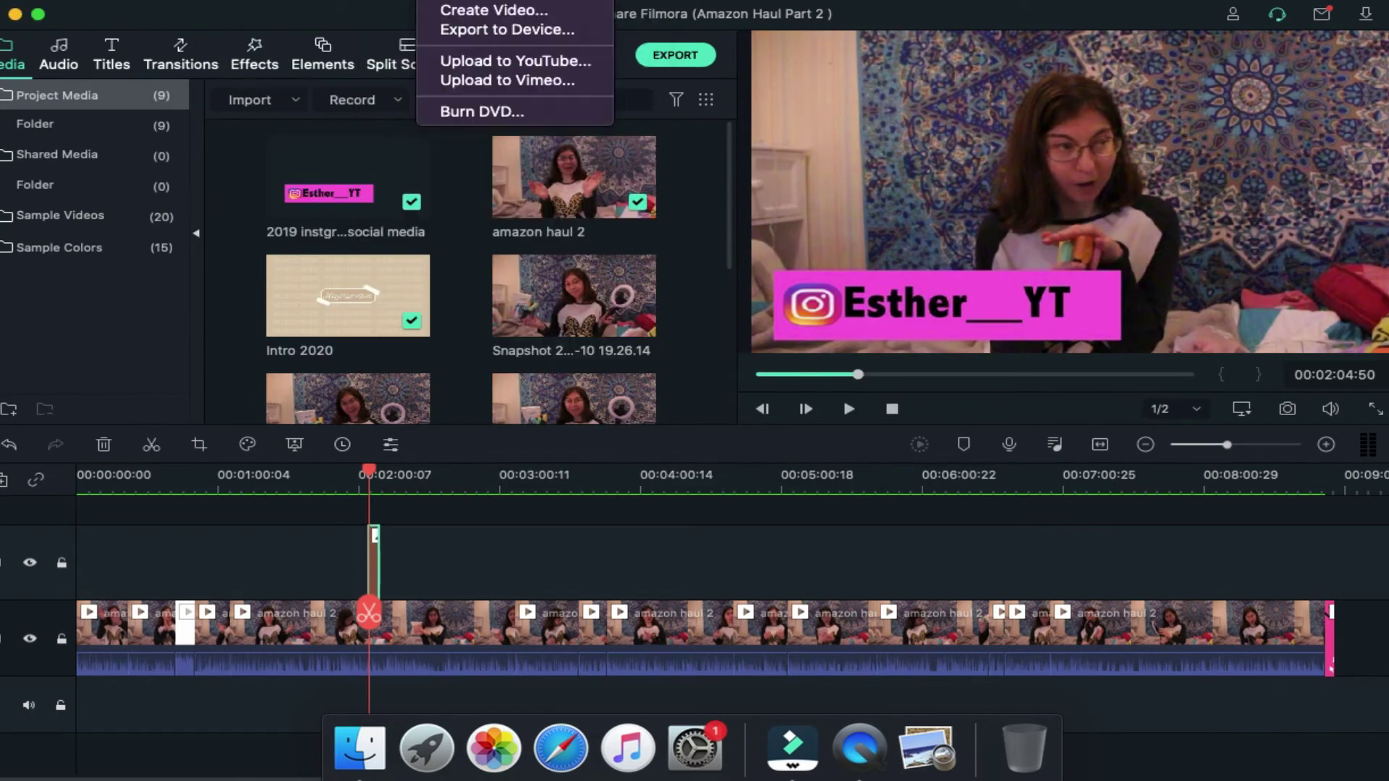
click(489, 20)
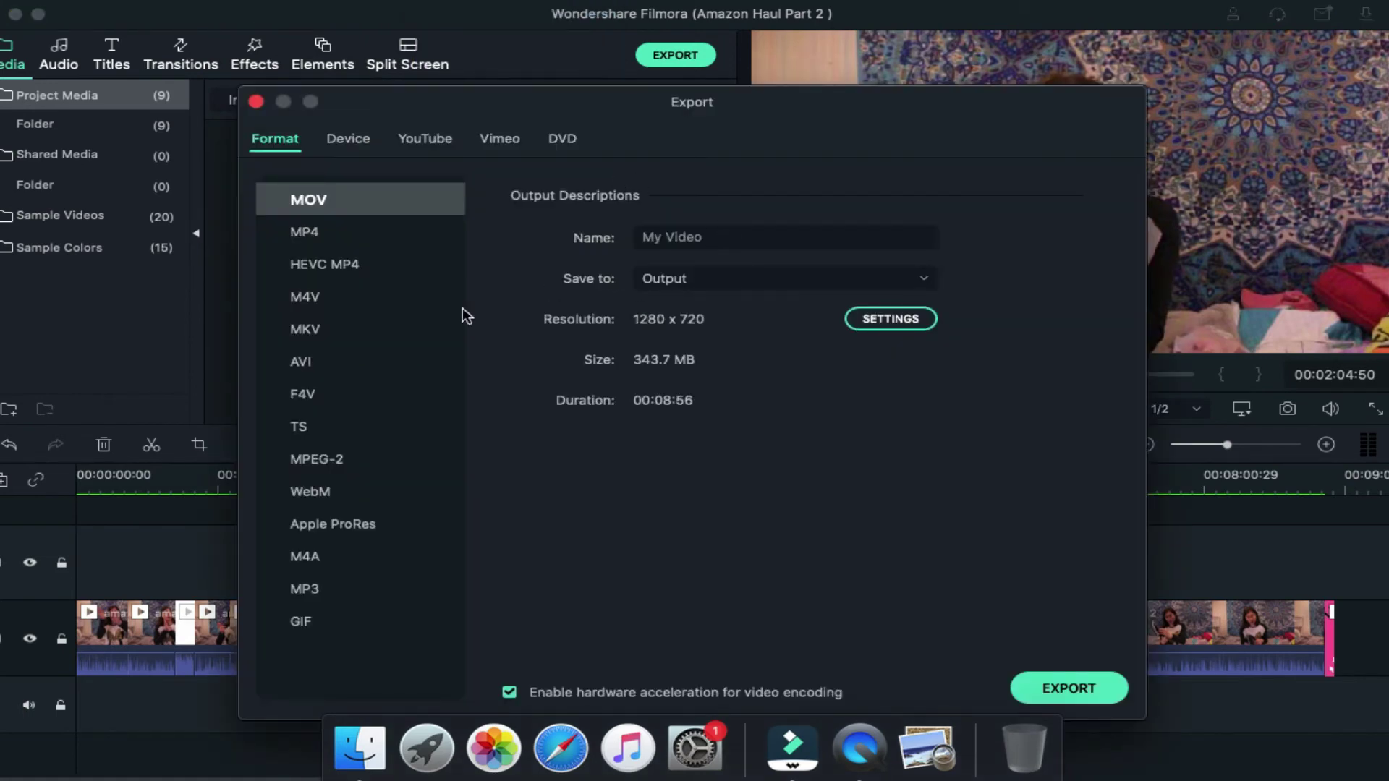
Set the export destination to the Random Talks folder inside youtube and start editing the output name.
click(683, 279)
click(701, 382)
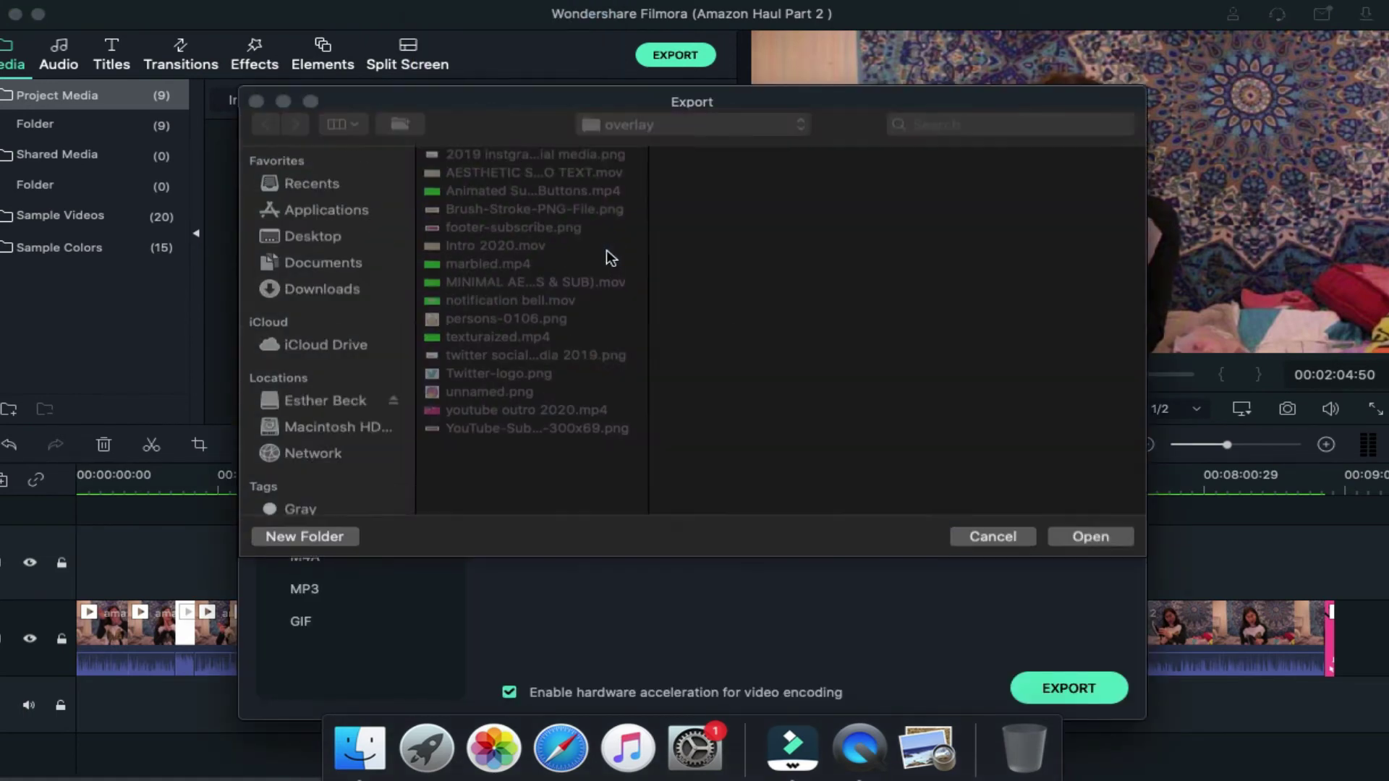
click(332, 405)
click(506, 268)
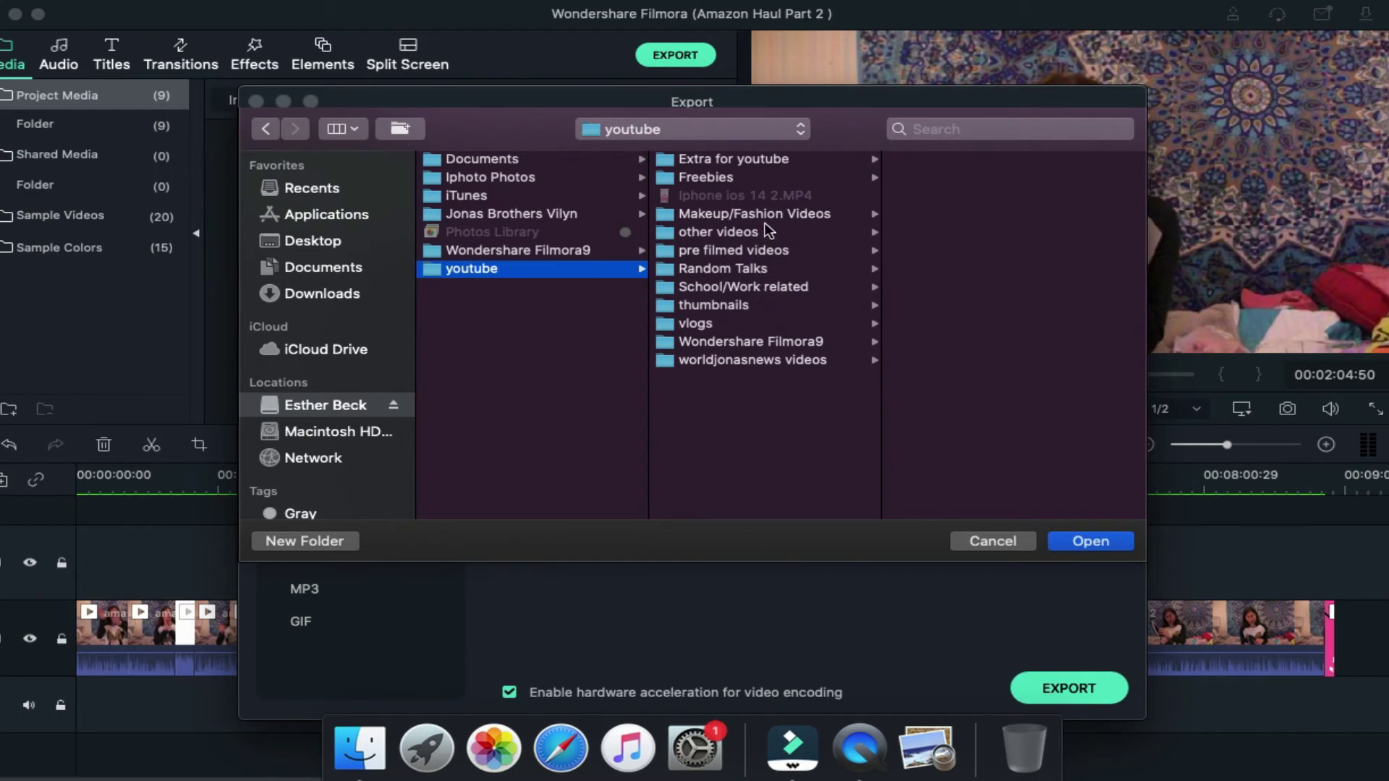
click(789, 269)
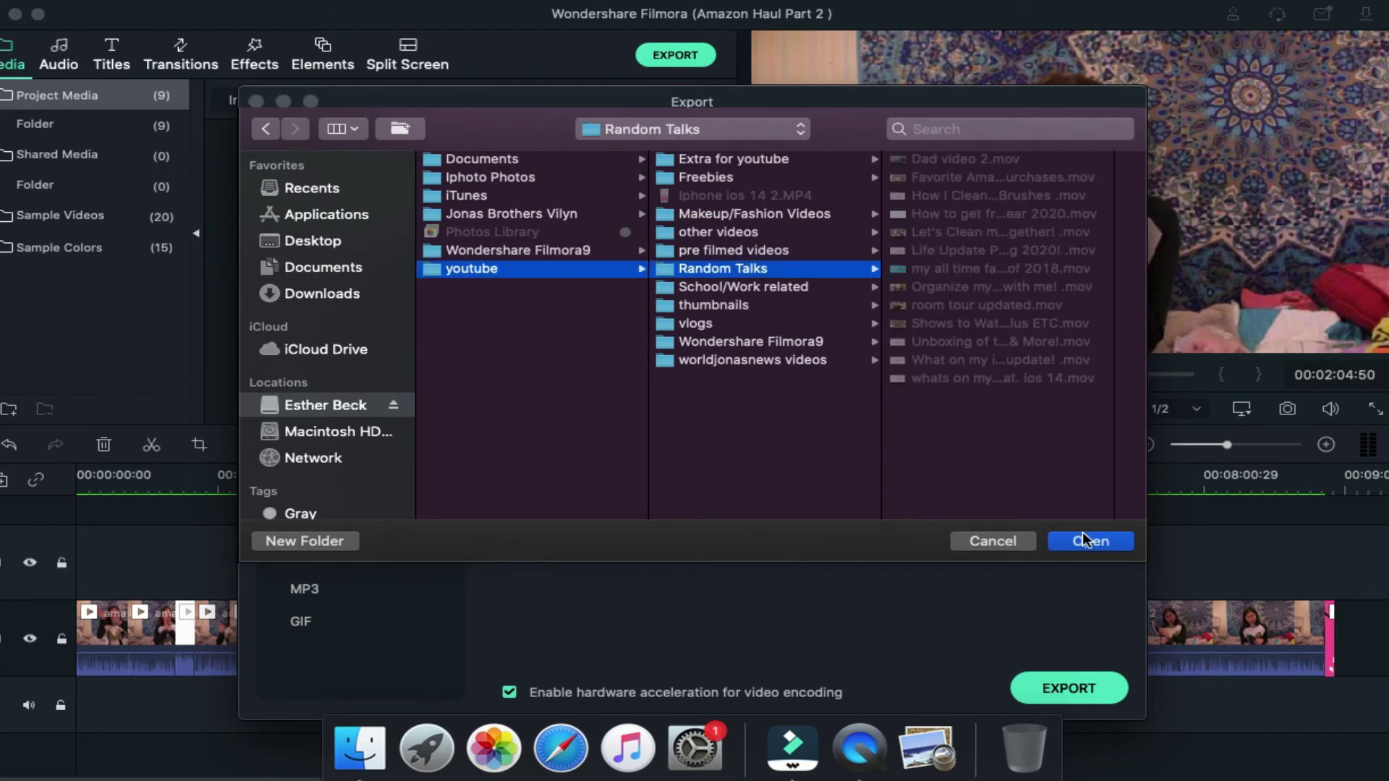
click(1082, 454)
click(716, 231)
text(Amaz)
key(BackSpace)
key(BackSpace)
key(BackSpace)
text(mazon Haul)
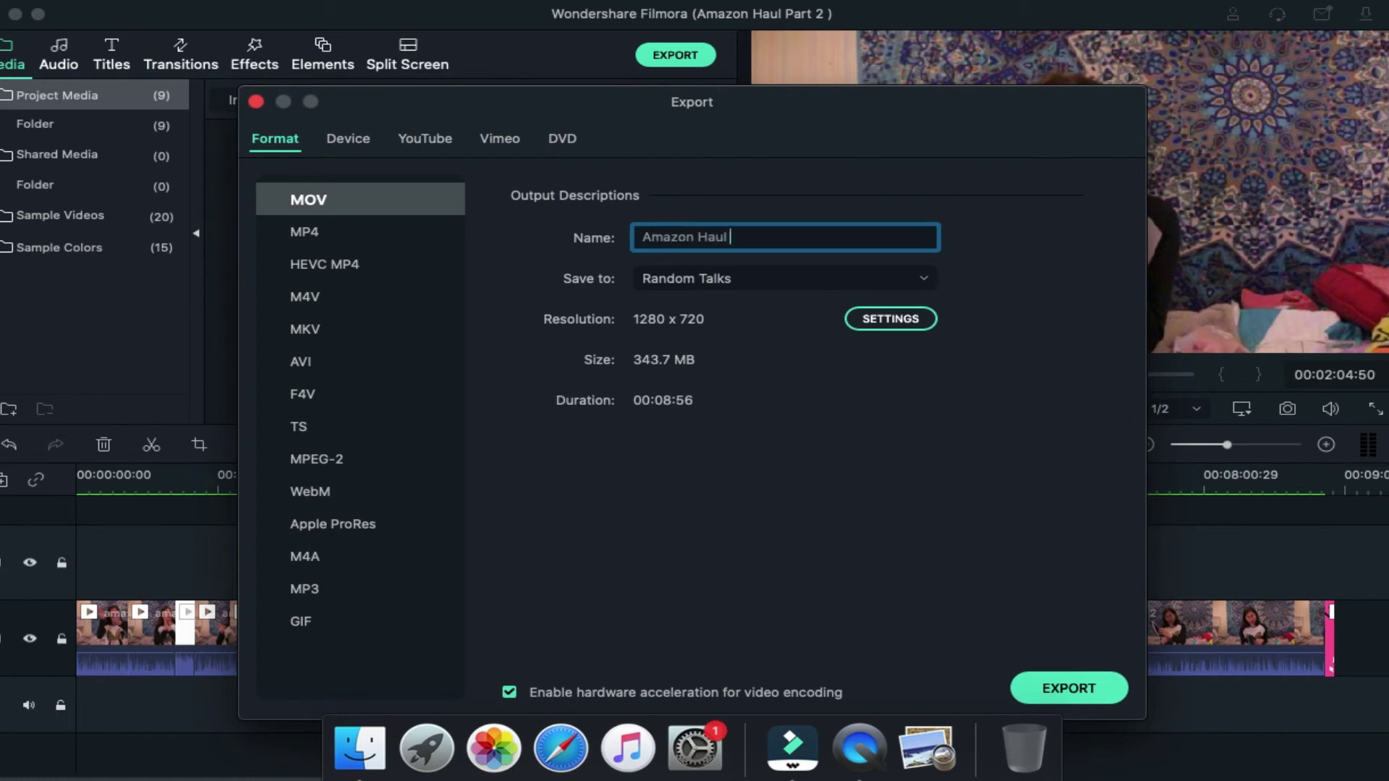
text(- Desk, Tech)
key(BackSpace)
key(BackSpace)
key(BackSpace)
key(BackSpace)
key(BackSpace)
key(BackSpace)
key(BackSpace)
key(BackSpace)
key(BackSpace)
key(BackSpace)
key(BackSpace)
key(BackSpace)
key(BackSpace)
key(BackSpace)
key(BackSpace)
key(BackSpace)
key(BackSpace)
key(BackSpace)
key(BackSpace)
key(BackSpace)
key(BackSpace)
key(BackSpace)
text(nother Amzon)
key(BackSpace)
key(BackSpace)
key(BackSpace)
text(a)
key(BackSpace)
key(BackSpace)
key(BackSpace)
key(BackSpace)
key(BackSpace)
key(BackSpace)
key(BackSpace)
key(BackSpace)
key(BackSpace)
key(BackSpace)
key(BackSpace)
Name the output "Amazon Haul: Desk supplies, Beauty etc...." and start the export.
text(Amazon Haul)
text(,)
key(BackSpace)
text(: Desk supplies, Beauty etc....)
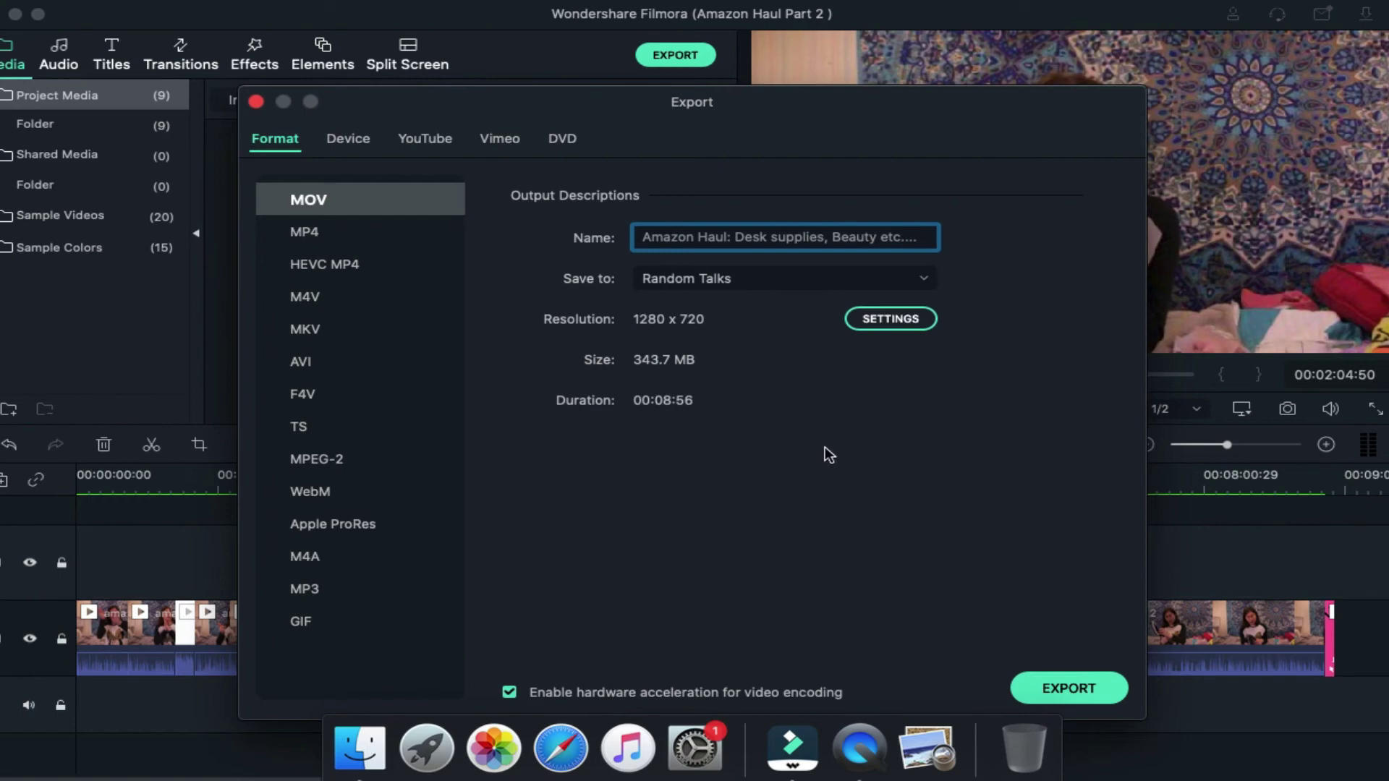
click(1069, 688)
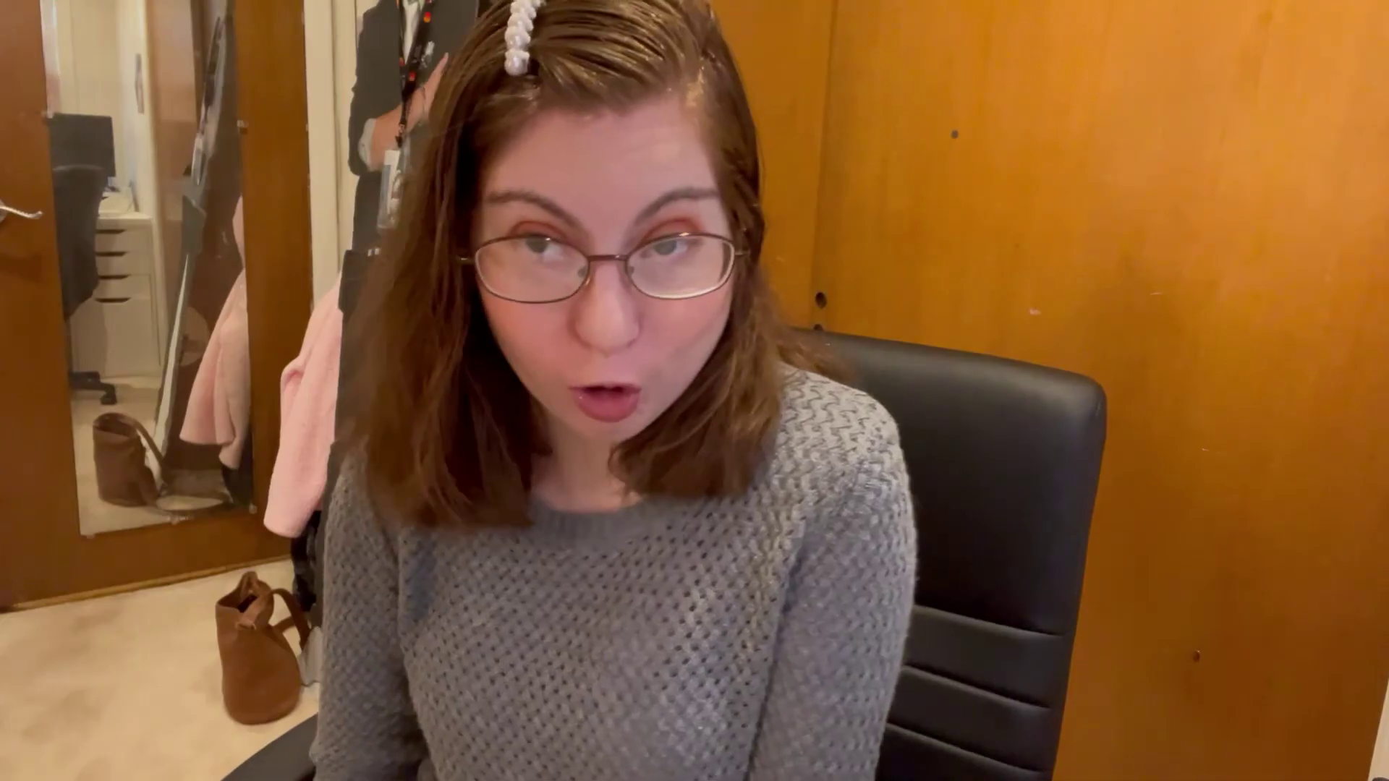